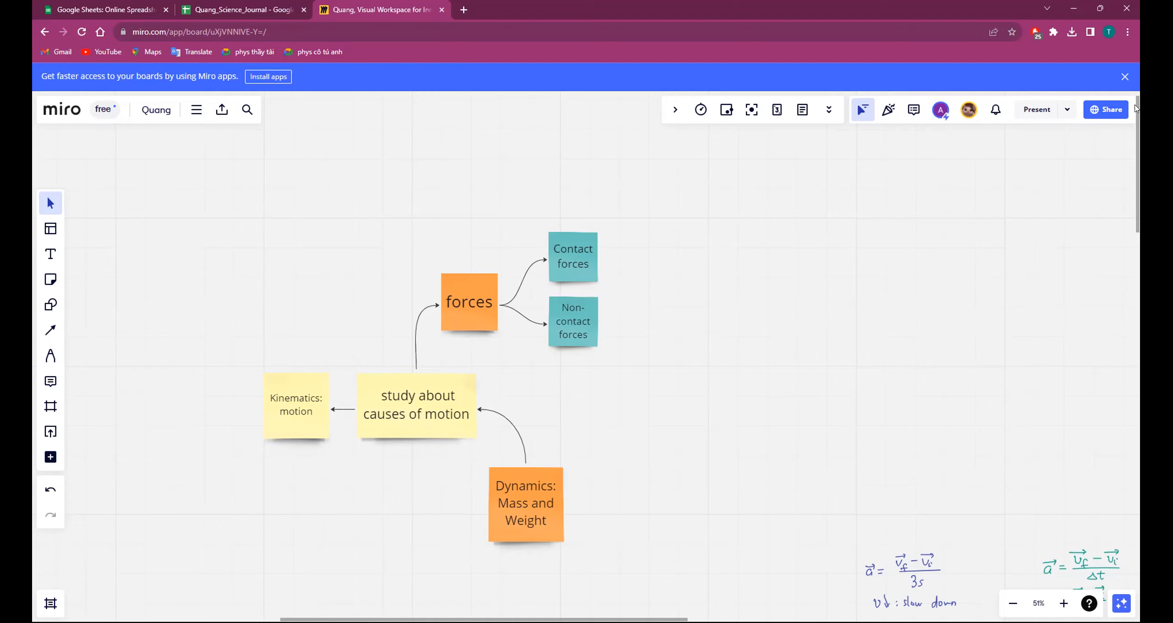
- Close the app-installation banner above the board
{"action": "left_click", "coordinate": [1125, 77]}
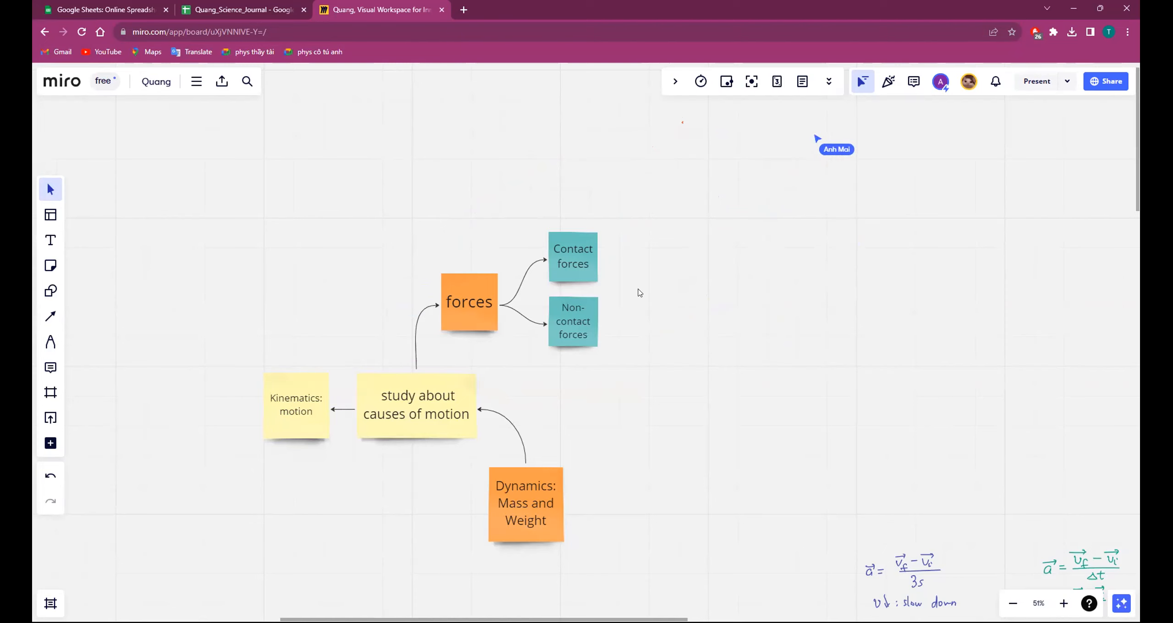
{"action": "scroll", "coordinate": [639, 292], "scroll_direction": "down", "scroll_amount": 2}
{"action": "scroll", "coordinate": [642, 273], "scroll_direction": "up", "scroll_amount": 2}
{"action": "left_click", "coordinate": [593, 267]}
{"action": "left_click", "coordinate": [654, 274]}
{"action": "scroll", "coordinate": [664, 311], "scroll_direction": "down", "scroll_amount": 1}
{"action": "scroll", "coordinate": [663, 310], "scroll_direction": "up", "scroll_amount": 1}
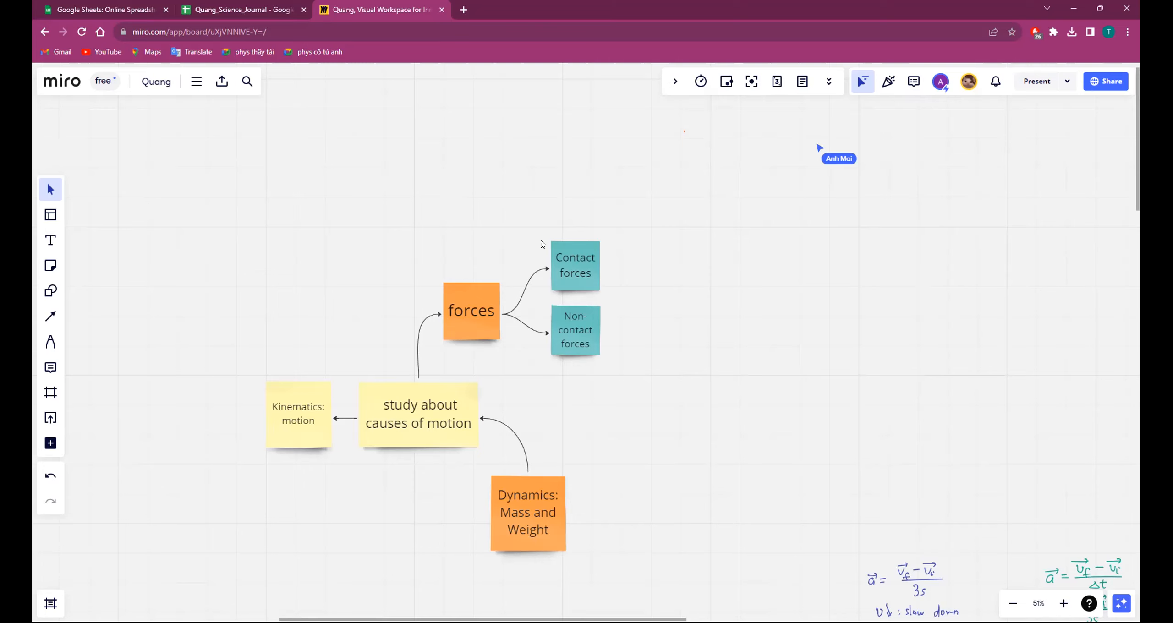
{"action": "scroll", "coordinate": [458, 434], "scroll_direction": "down", "scroll_amount": 1}
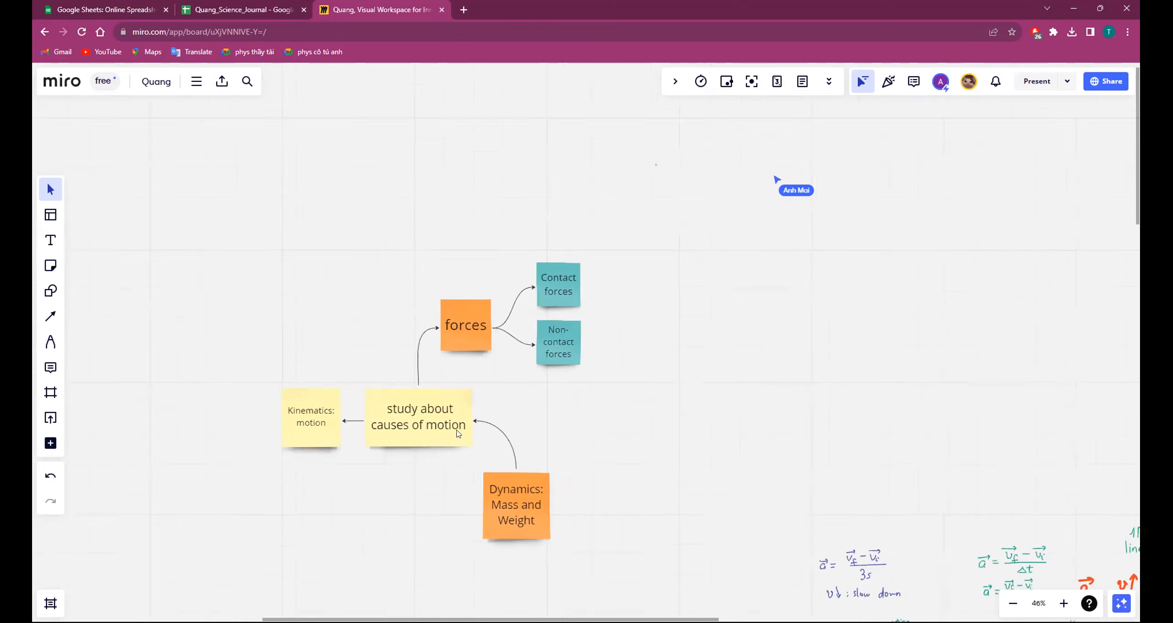
{"action": "scroll", "coordinate": [620, 387], "scroll_direction": "down", "scroll_amount": 1}
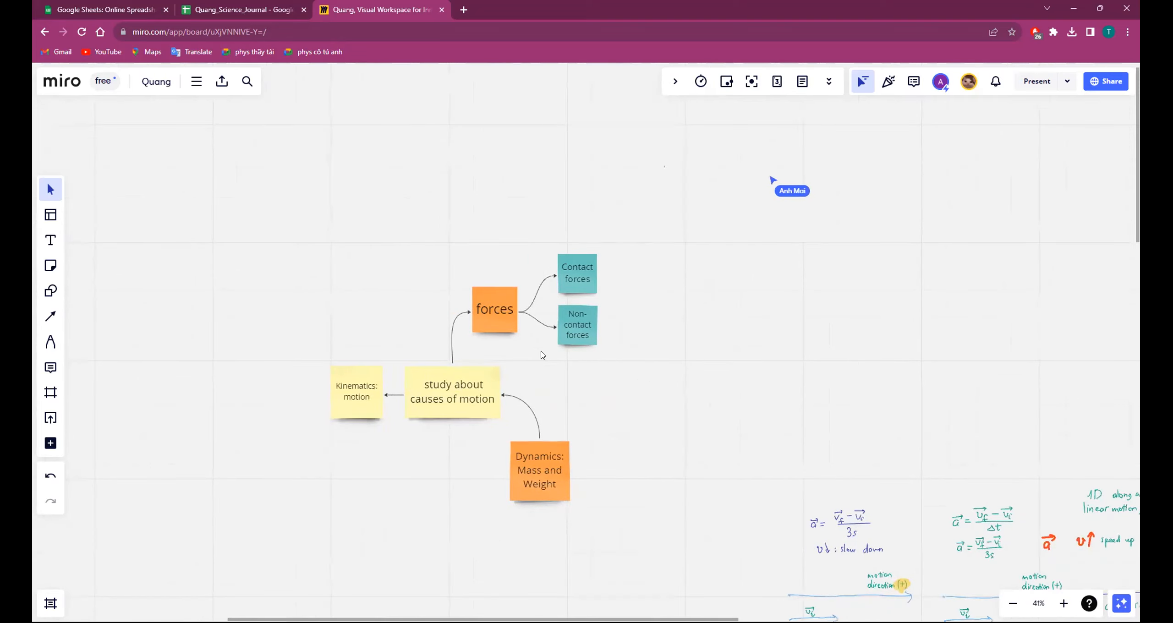
{"action": "scroll", "coordinate": [569, 366], "scroll_direction": "up", "scroll_amount": 2}
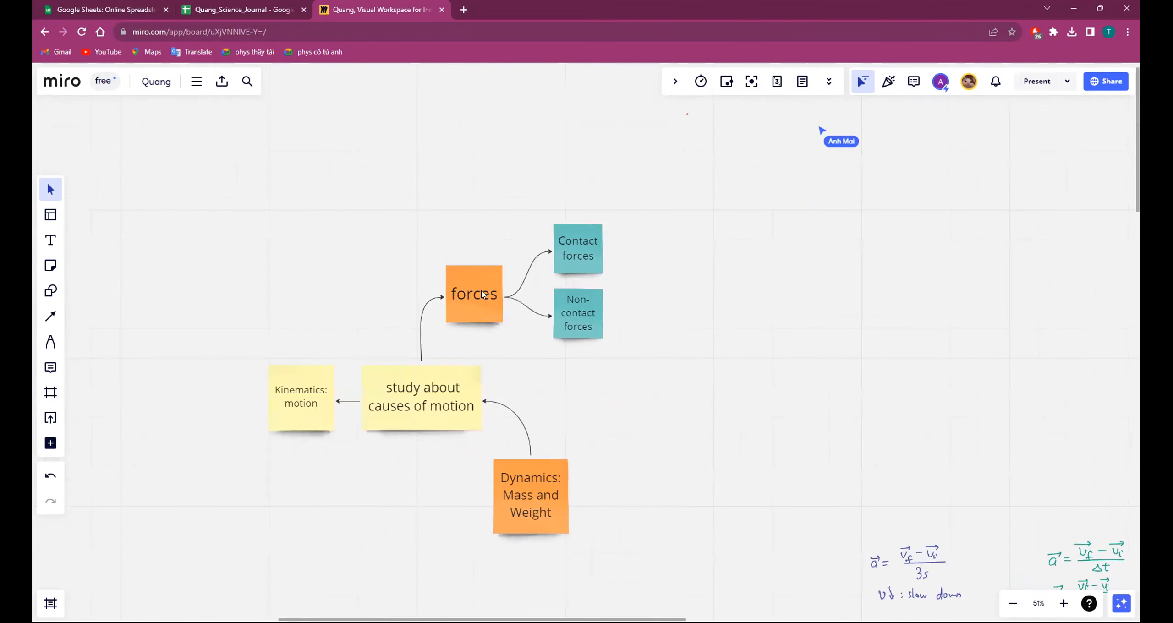
- Draw a curved connector arrow from the top of the "forces" note towards the empty area above and left of it
{"action": "left_click", "coordinate": [50, 317]}
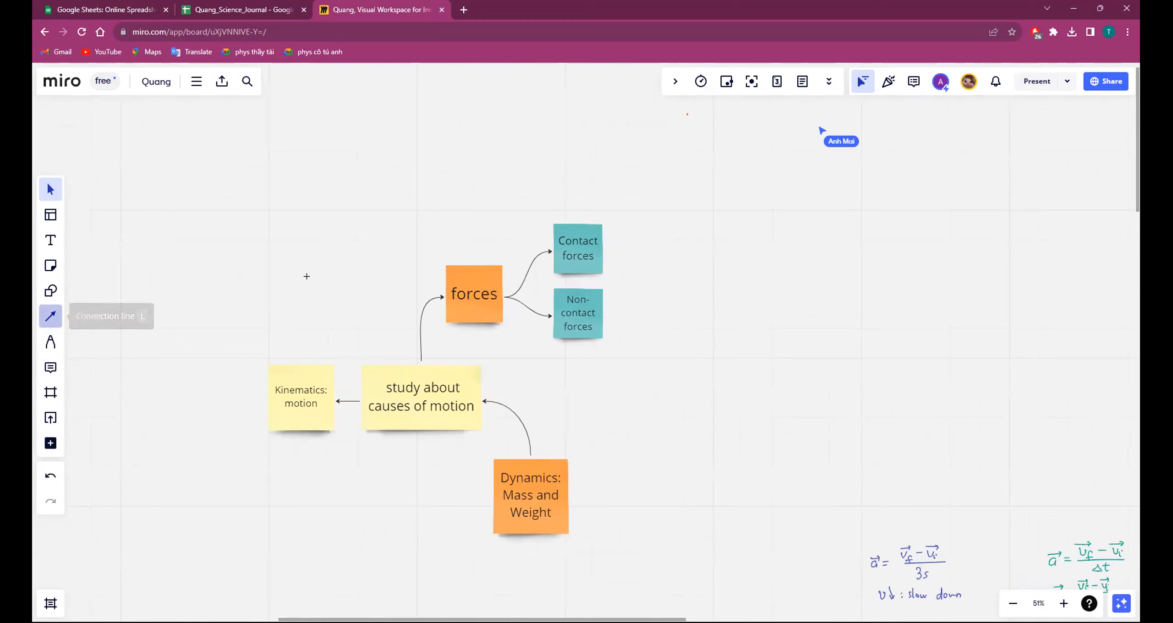
{"action": "left_click_drag", "start_coordinate": [473, 264], "coordinate": [433, 210]}
{"action": "left_click", "coordinate": [443, 227]}
{"action": "left_click", "coordinate": [469, 255]}
{"action": "left_click_drag", "start_coordinate": [464, 254], "coordinate": [444, 223]}
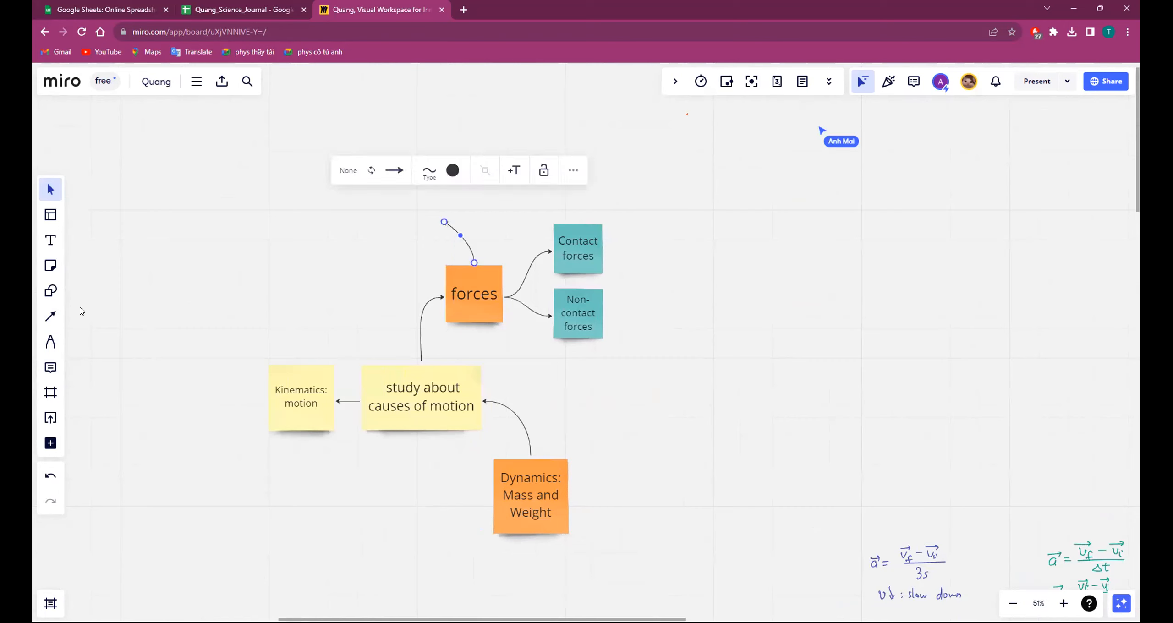
- Add a blue sticky note reading "Vector" at the tip of the arrow from "forces" and shrink it to fit there
{"action": "left_click", "coordinate": [50, 266]}
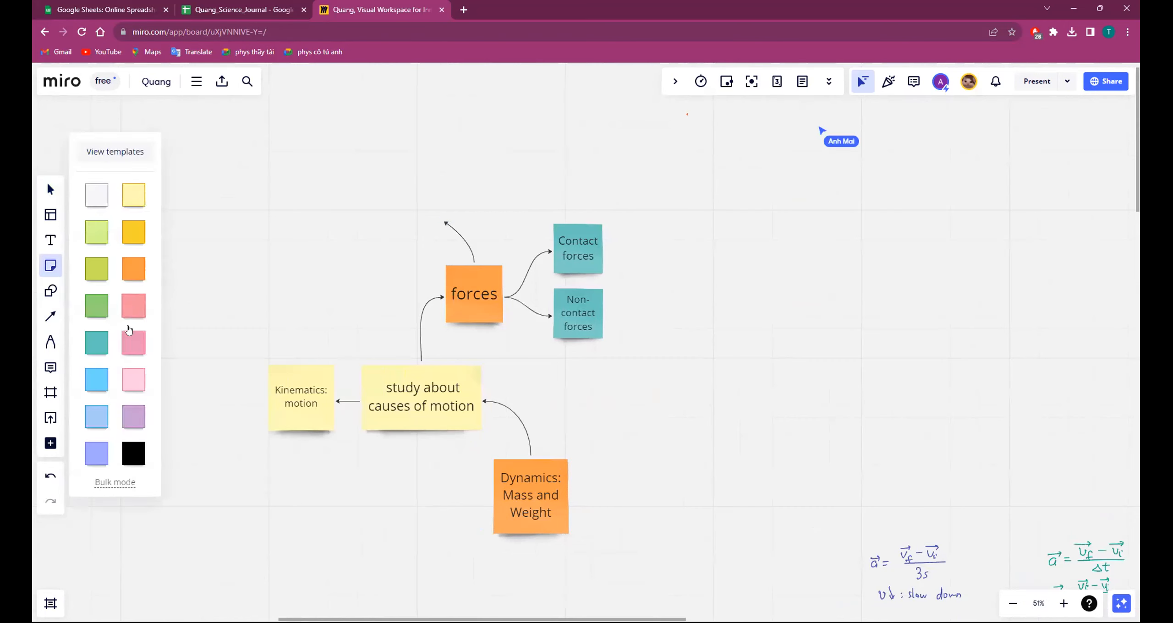
{"action": "left_click", "coordinate": [95, 383]}
{"action": "left_click_drag", "start_coordinate": [379, 182], "coordinate": [442, 254]}
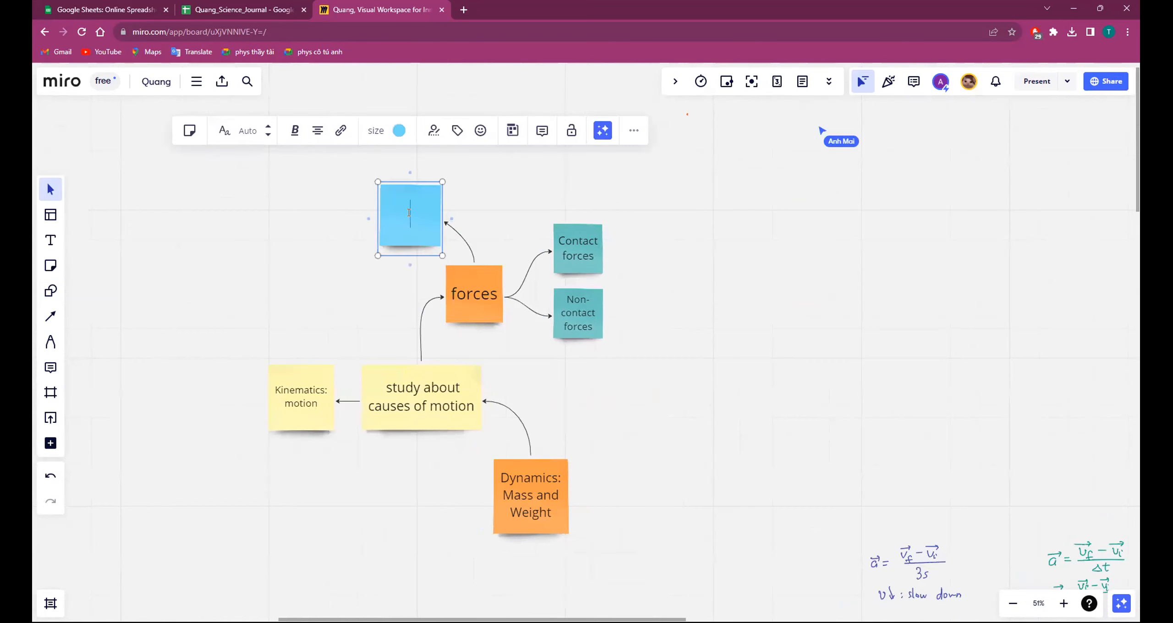
{"action": "type", "text": "Vector"}
{"action": "left_click_drag", "start_coordinate": [442, 182], "coordinate": [440, 221]}
{"action": "left_click", "coordinate": [427, 212]}
{"action": "left_click", "coordinate": [450, 225]}
{"action": "left_click", "coordinate": [483, 207]}
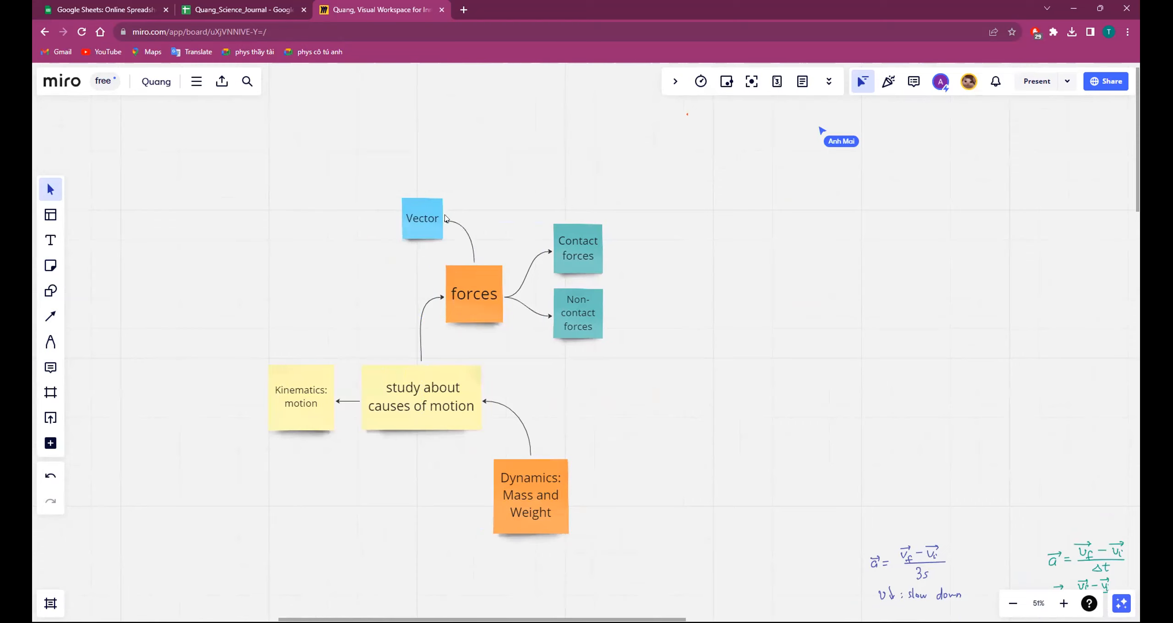
- Add a small pink sticky note reading "direction" above the "Vector" note
{"action": "left_click", "coordinate": [50, 268]}
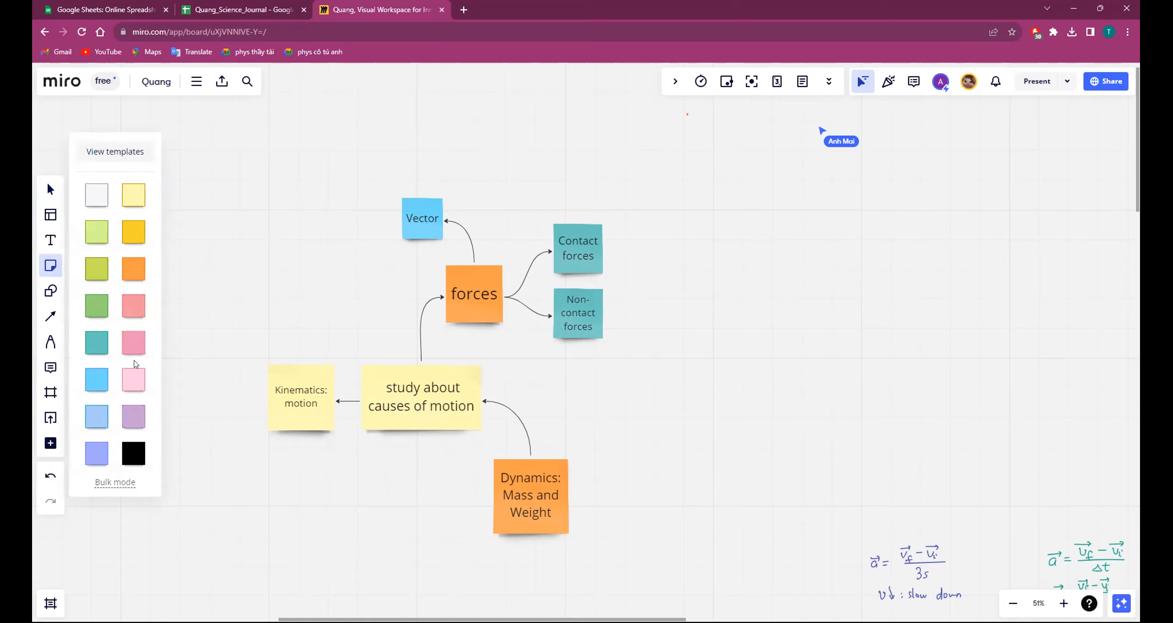
{"action": "left_click", "coordinate": [131, 337]}
{"action": "scroll", "coordinate": [440, 150], "scroll_direction": "down", "scroll_amount": 2}
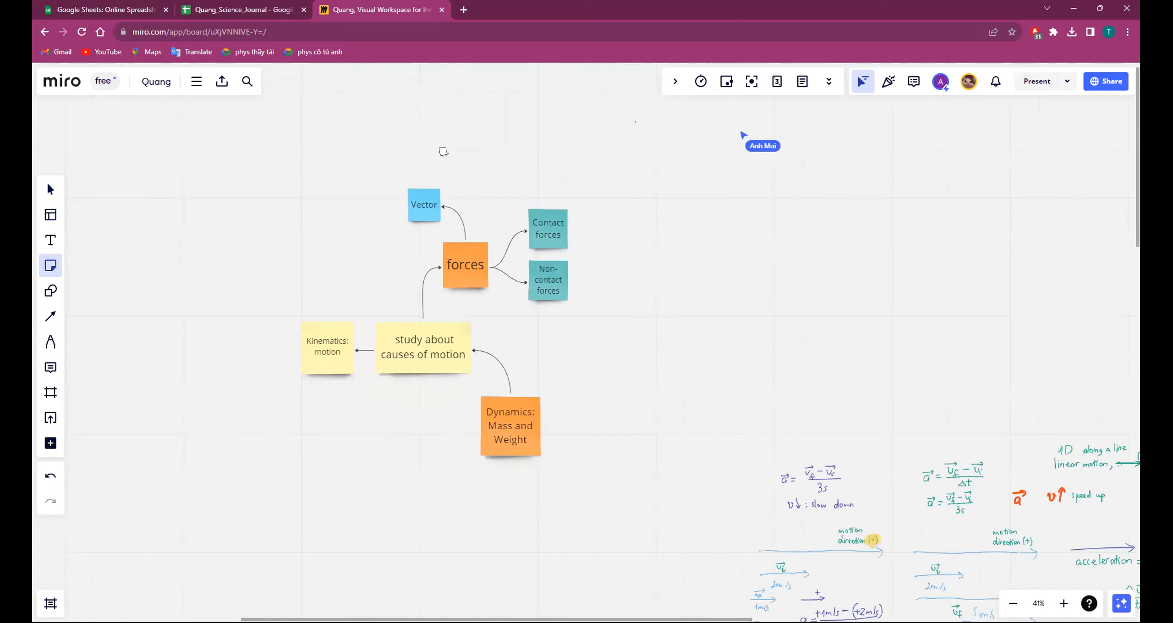
{"action": "scroll", "coordinate": [435, 154], "scroll_direction": "up", "scroll_amount": 4}
{"action": "left_click_drag", "start_coordinate": [416, 127], "coordinate": [477, 164]}
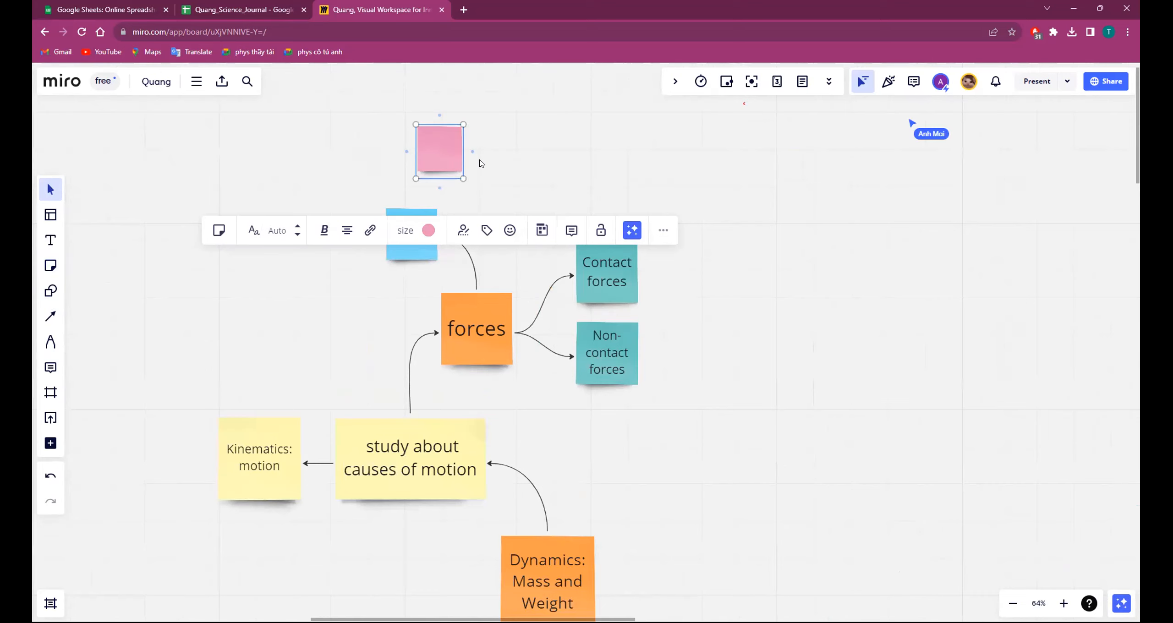
{"action": "type", "text": "direction"}
{"action": "left_click", "coordinate": [490, 161]}
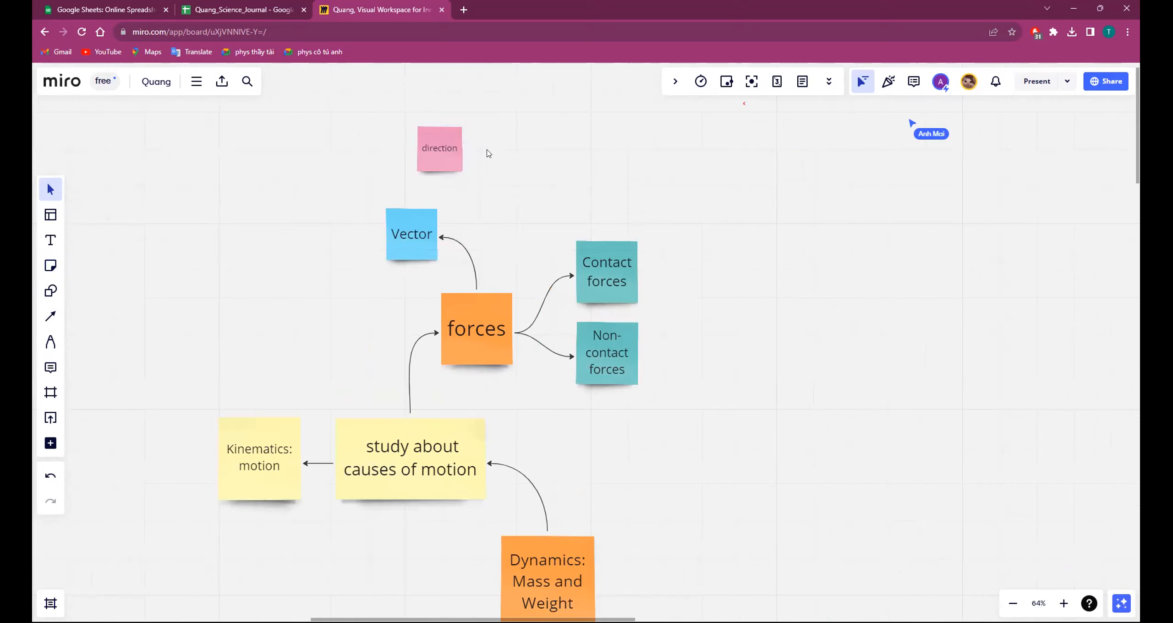
- Duplicate the "direction" note to its right and change the copy's text to "tail is on the object"
{"action": "left_click", "coordinate": [440, 165]}
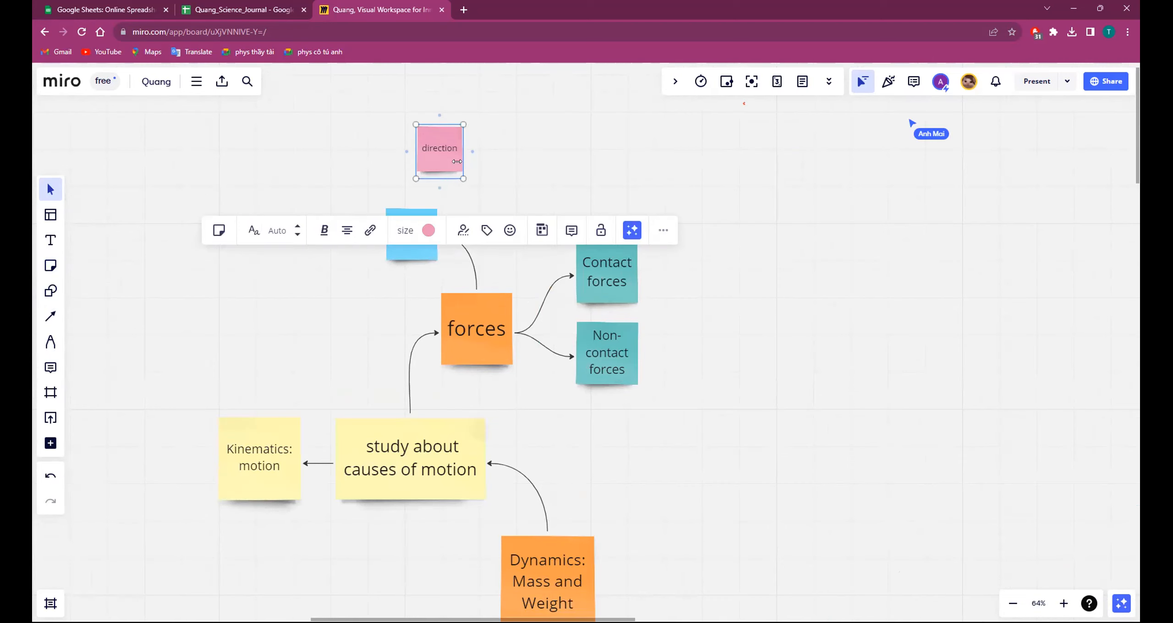
{"action": "key", "text": "ctrl+d"}
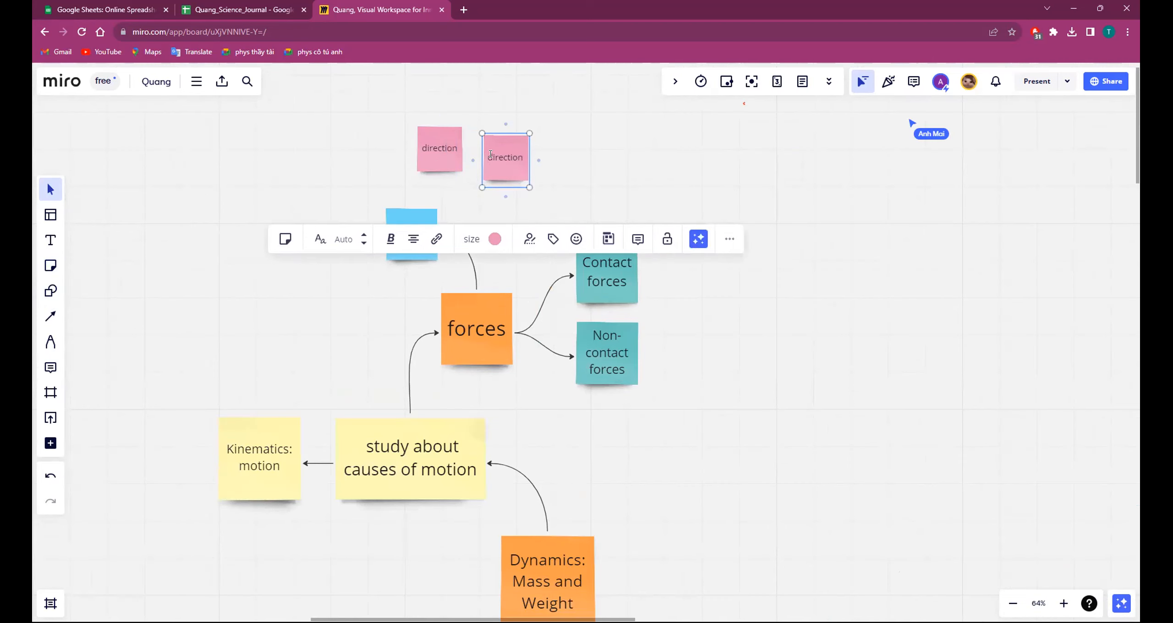
{"action": "left_click_drag", "start_coordinate": [486, 154], "coordinate": [528, 154]}
{"action": "type", "text": "tail is on the object"}
{"action": "left_click", "coordinate": [586, 173]}
- Copy the arrow between "forces" and "Vector" and attach the copy from the top of "Vector" to the "direction" note
{"action": "left_click", "coordinate": [466, 256]}
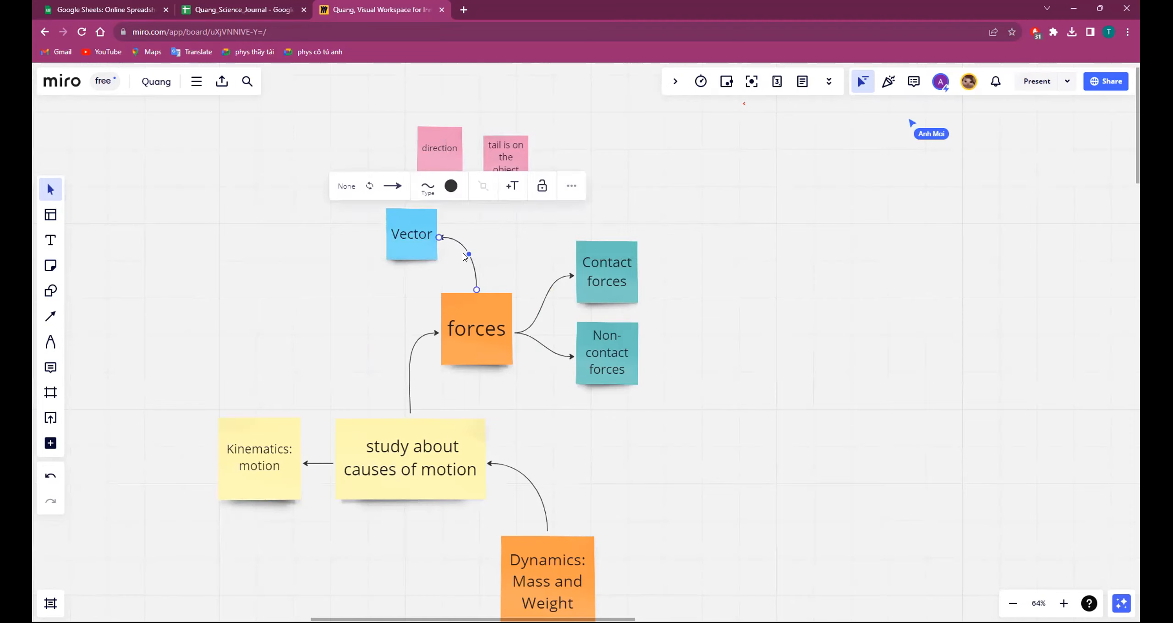
{"action": "key", "text": "ctrl+c"}
{"action": "key", "text": "ctrl+v"}
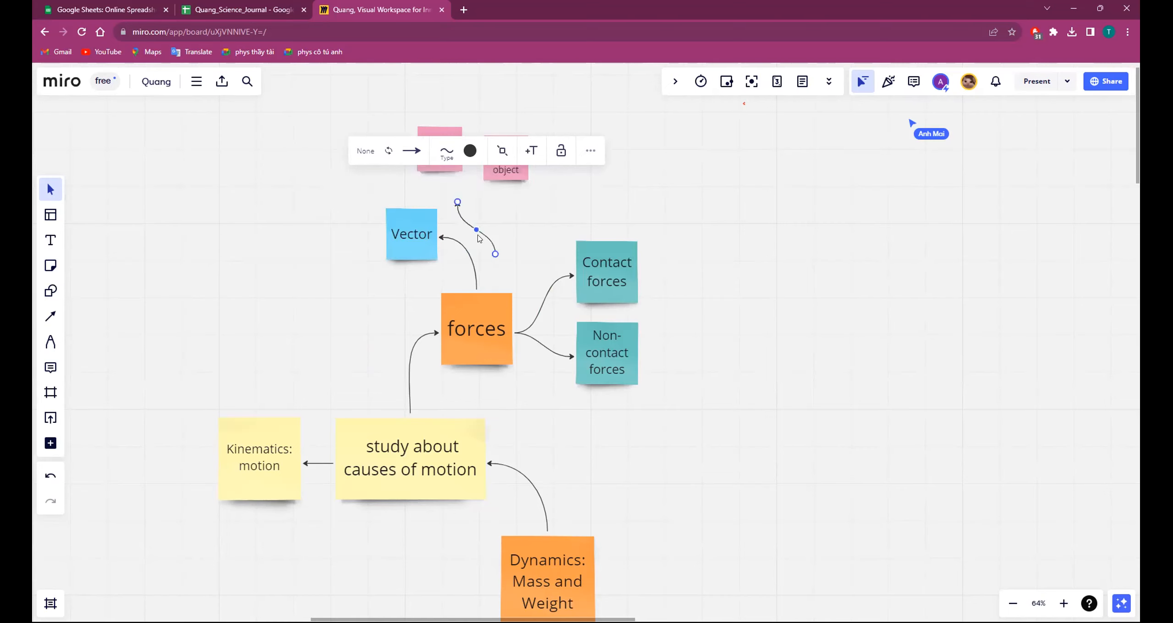
{"action": "left_click_drag", "start_coordinate": [457, 201], "coordinate": [440, 179]}
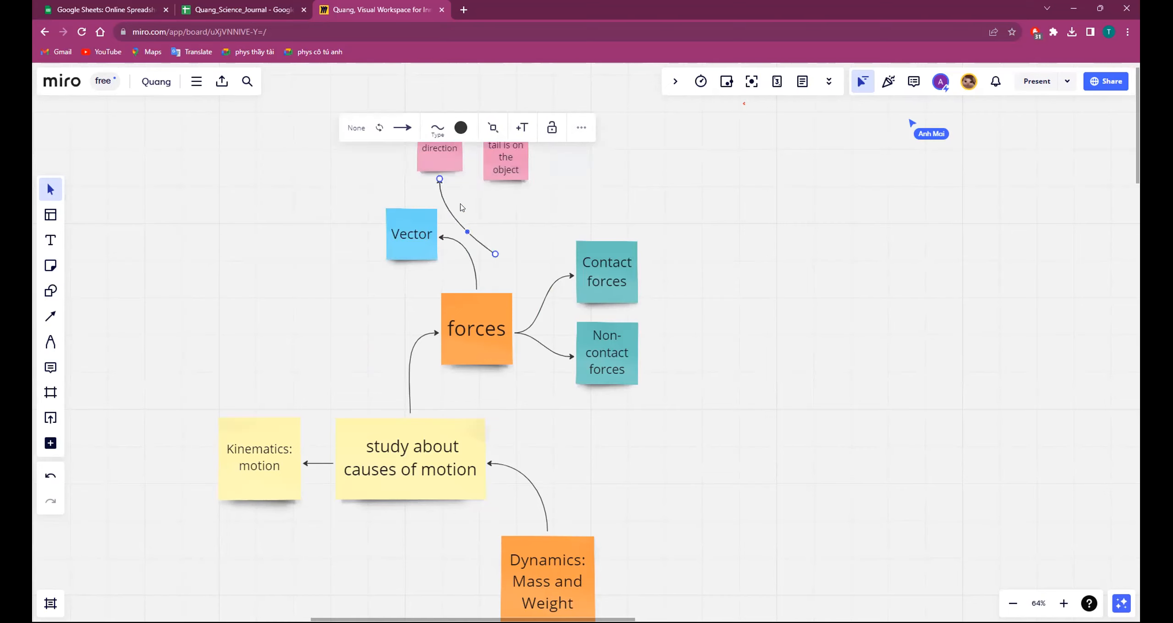
{"action": "left_click_drag", "start_coordinate": [496, 254], "coordinate": [411, 205]}
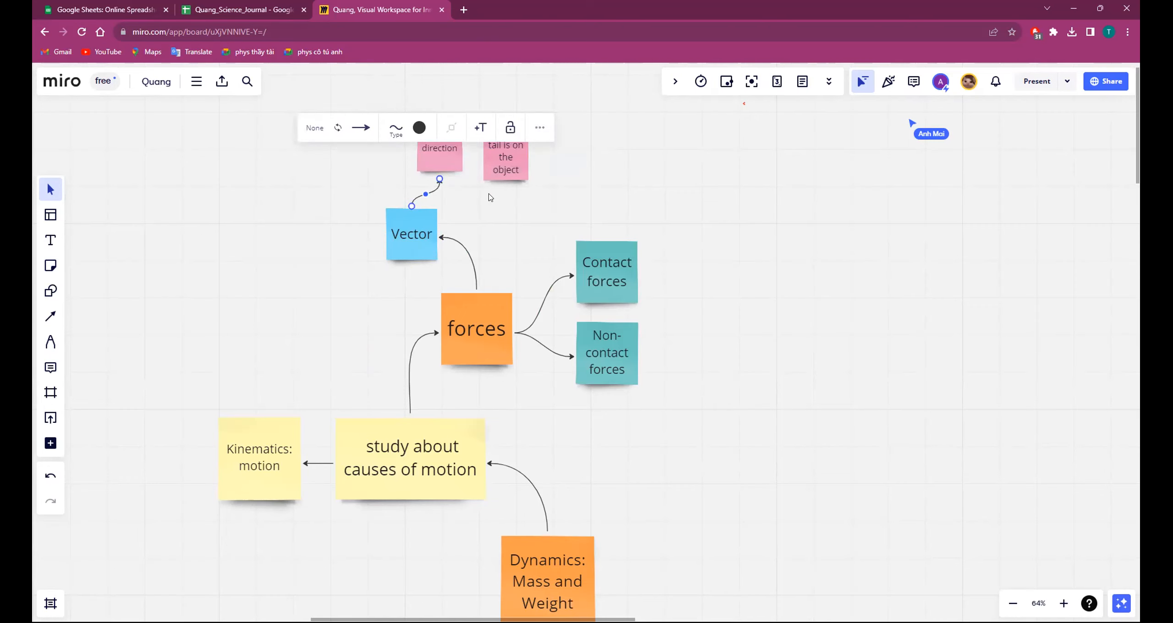
- Paste another arrow running from the top of "Vector" to the "tail is on the object" note and adjust its curve
{"action": "key", "text": "ctrl+v"}
{"action": "left_click_drag", "start_coordinate": [475, 207], "coordinate": [420, 206]}
{"action": "mouse_move", "coordinate": [504, 180]}
{"action": "left_mouse_down"}
{"action": "mouse_move", "coordinate": [489, 175]}
{"action": "mouse_move", "coordinate": [505, 189]}
{"action": "left_mouse_up"}
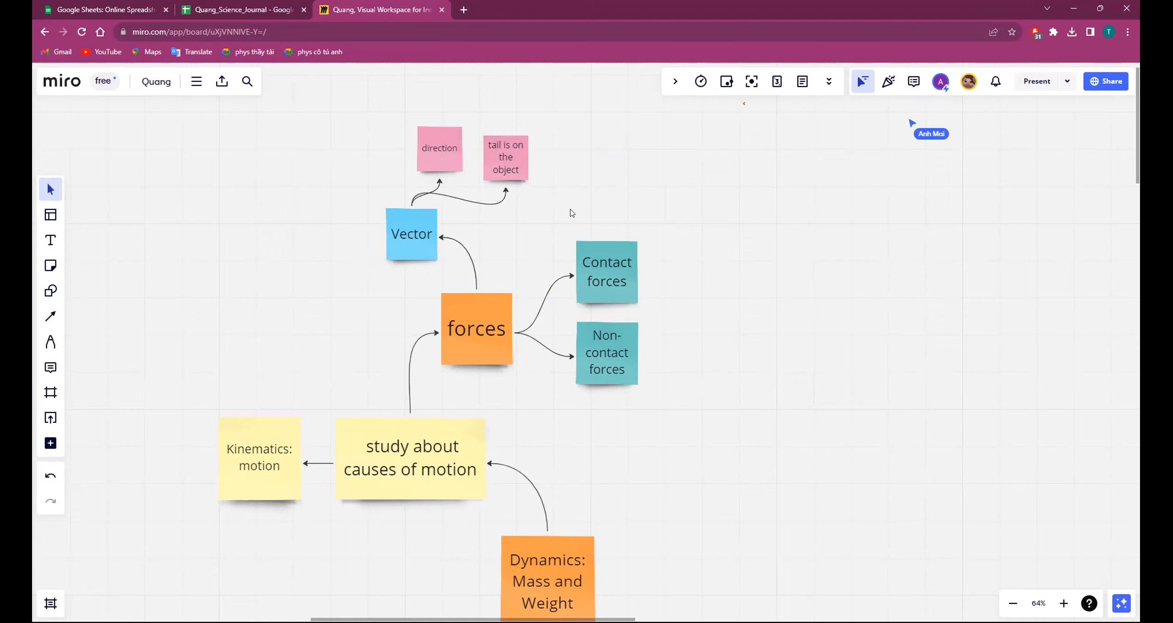
{"action": "left_click", "coordinate": [418, 195]}
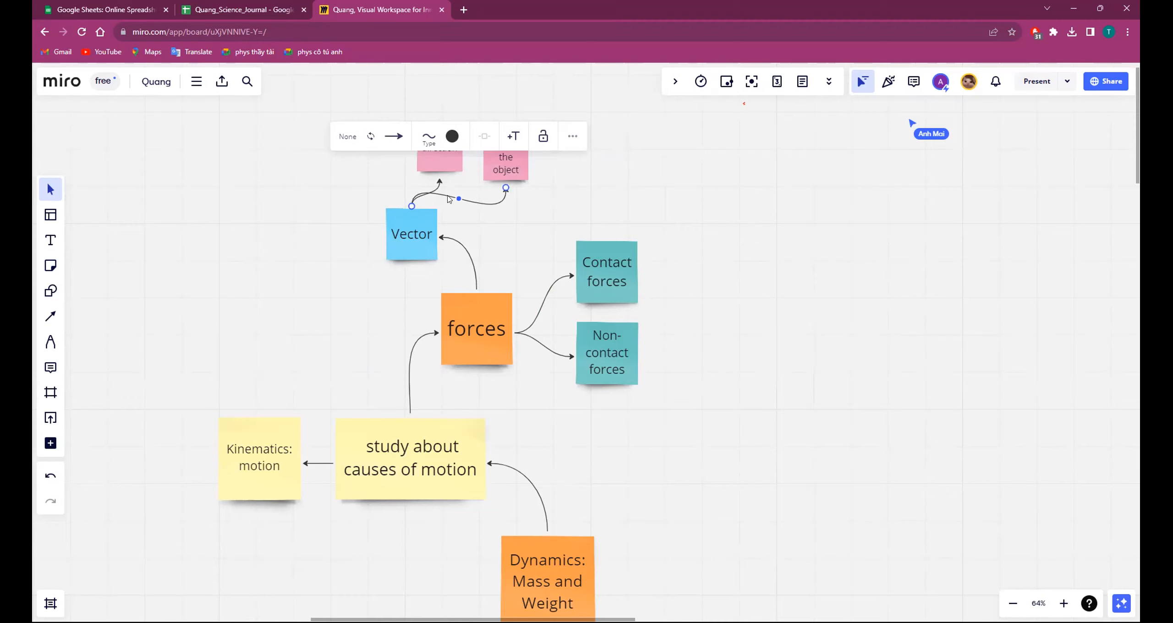
{"action": "left_click", "coordinate": [466, 202]}
{"action": "left_click_drag", "start_coordinate": [466, 200], "coordinate": [434, 197]}
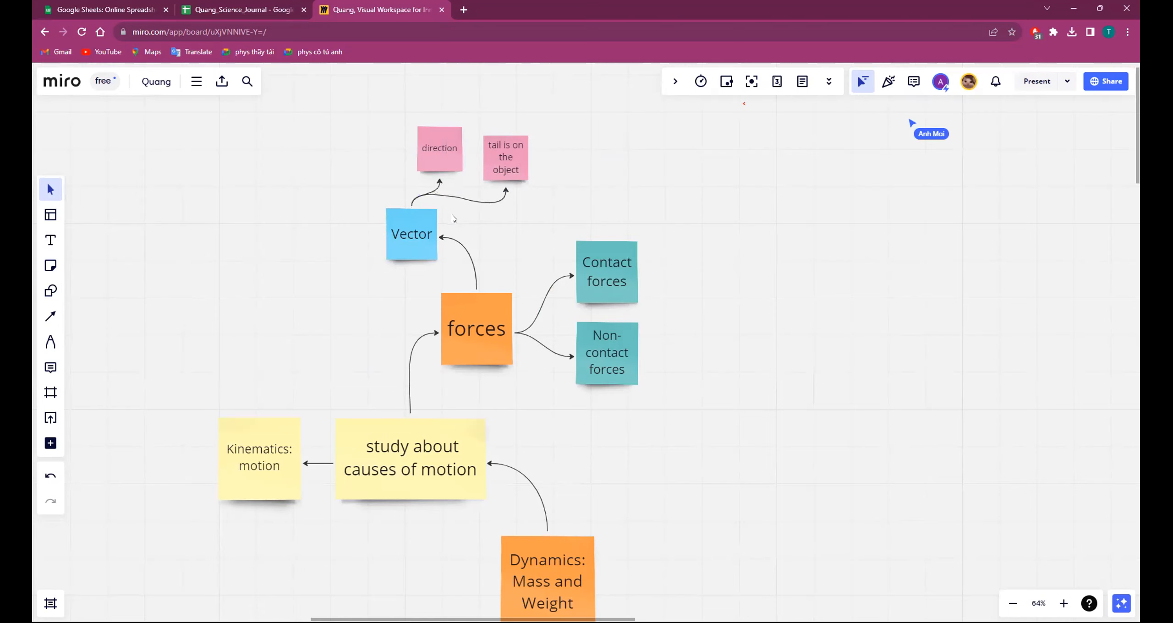
{"action": "left_click", "coordinate": [462, 199]}
- Duplicate the "direction" note to its left and change the copy's text to "magnitude"
{"action": "left_click", "coordinate": [426, 147]}
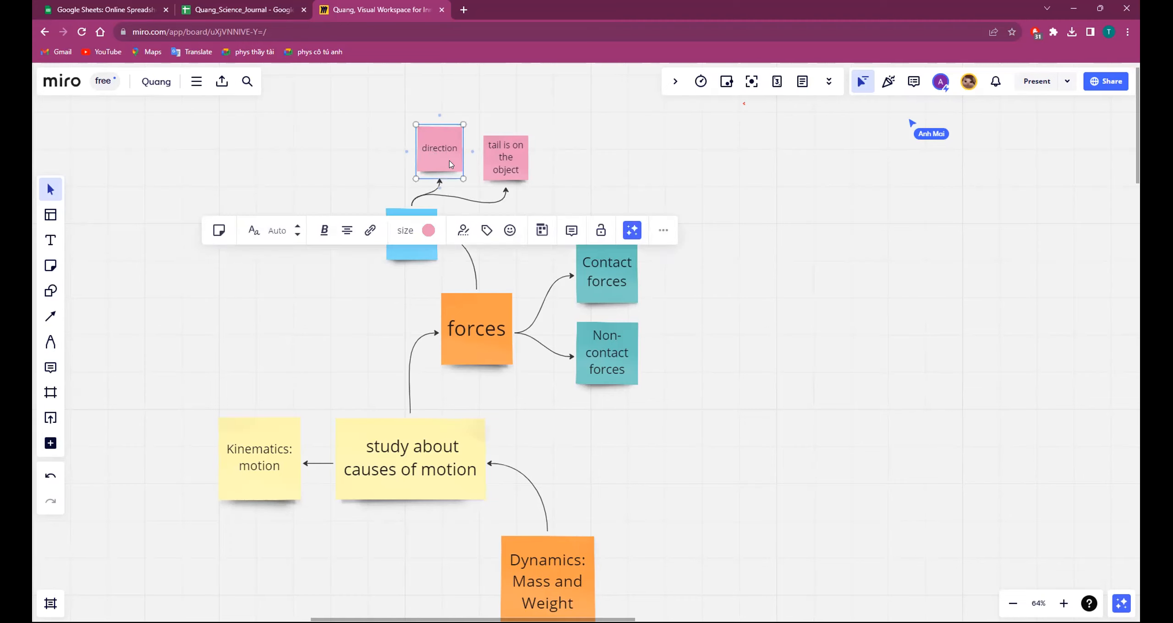
{"action": "left_click_drag", "start_coordinate": [450, 164], "coordinate": [381, 163], "text": "alt"}
{"action": "double_click", "coordinate": [369, 146]}
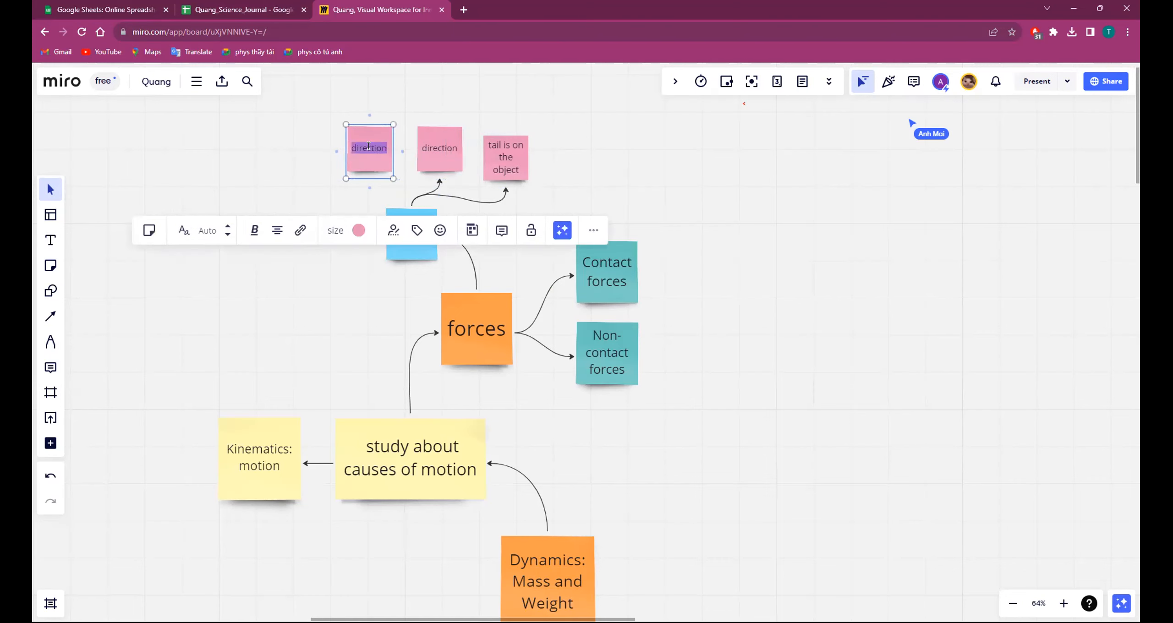
{"action": "type", "text": "magnitude"}
{"action": "left_click", "coordinate": [489, 192]}
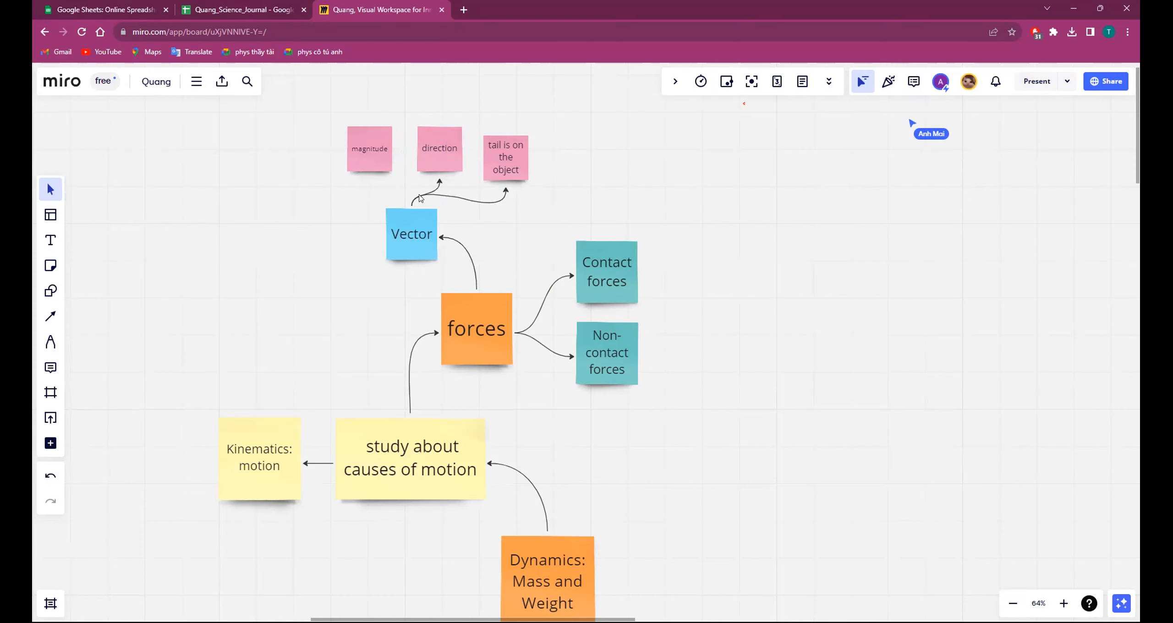
- Copy the arrow between "Vector" and "direction" and attach the copy from the top of "Vector" to the "magnitude" note
{"action": "left_click", "coordinate": [417, 200]}
{"action": "left_click", "coordinate": [432, 191]}
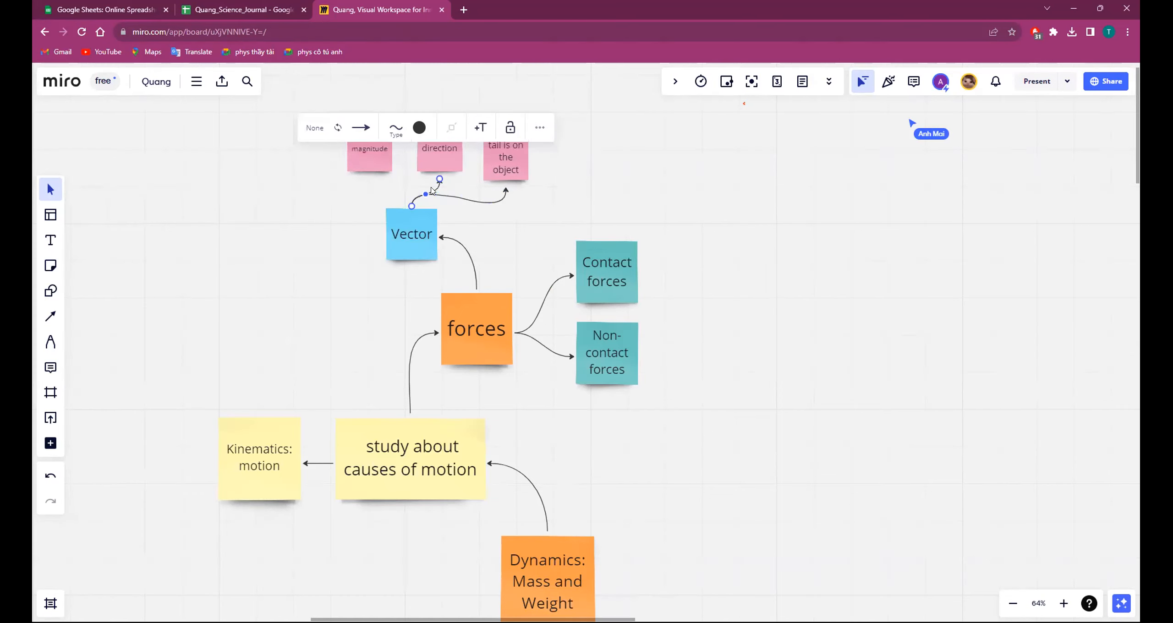
{"action": "key", "text": "ctrl+c"}
{"action": "key", "text": "ctrl+v"}
{"action": "left_click_drag", "start_coordinate": [419, 200], "coordinate": [412, 205]}
{"action": "left_click_drag", "start_coordinate": [446, 173], "coordinate": [370, 178]}
{"action": "left_click", "coordinate": [337, 206]}
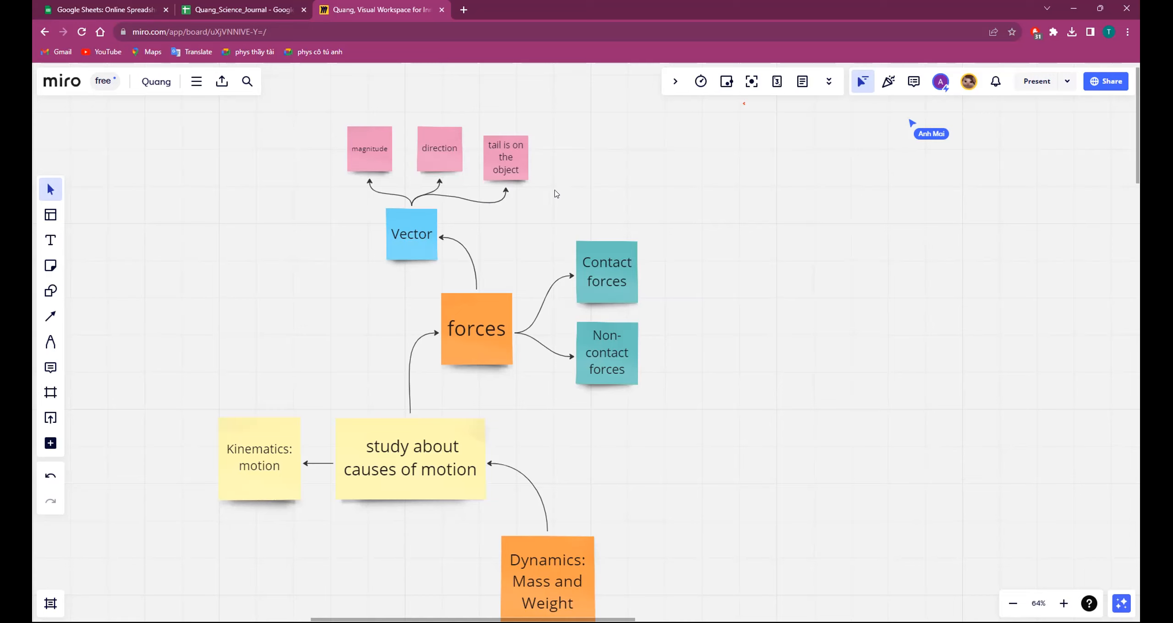
- Draw a straight connector arrow from the top of the "magnitude" note up and to the left
{"action": "left_click_drag", "start_coordinate": [785, 221], "coordinate": [772, 343]}
{"action": "scroll", "coordinate": [727, 360], "scroll_direction": "down", "scroll_amount": 2}
{"action": "scroll", "coordinate": [748, 340], "scroll_direction": "up", "scroll_amount": 2}
{"action": "scroll", "coordinate": [774, 344], "scroll_direction": "up", "scroll_amount": 2}
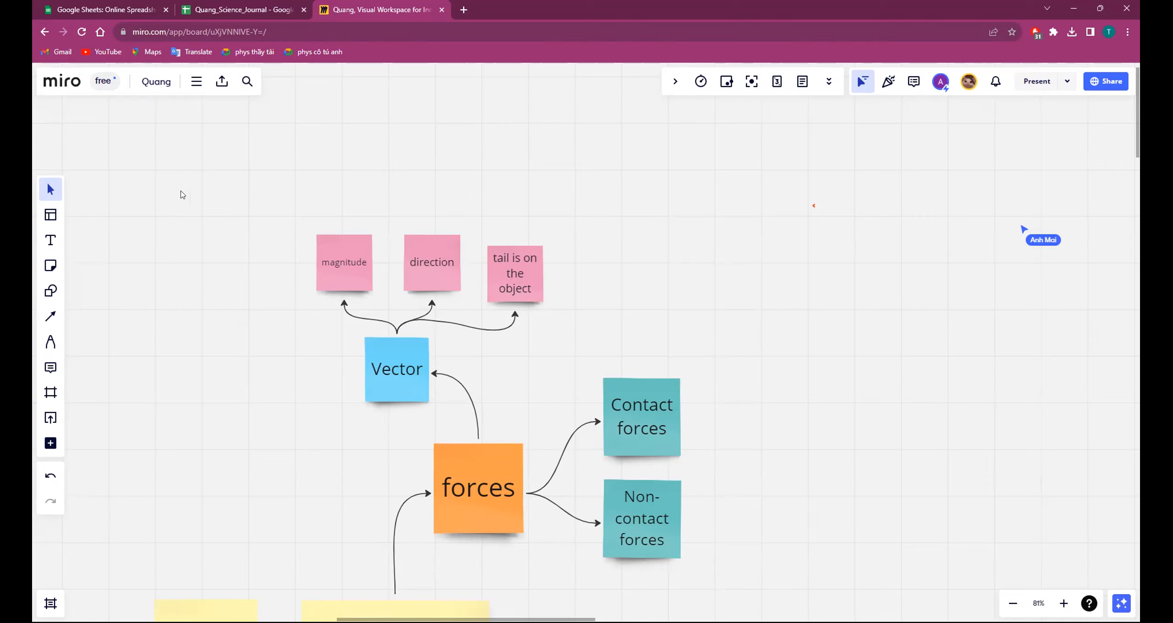
{"action": "left_click", "coordinate": [349, 245]}
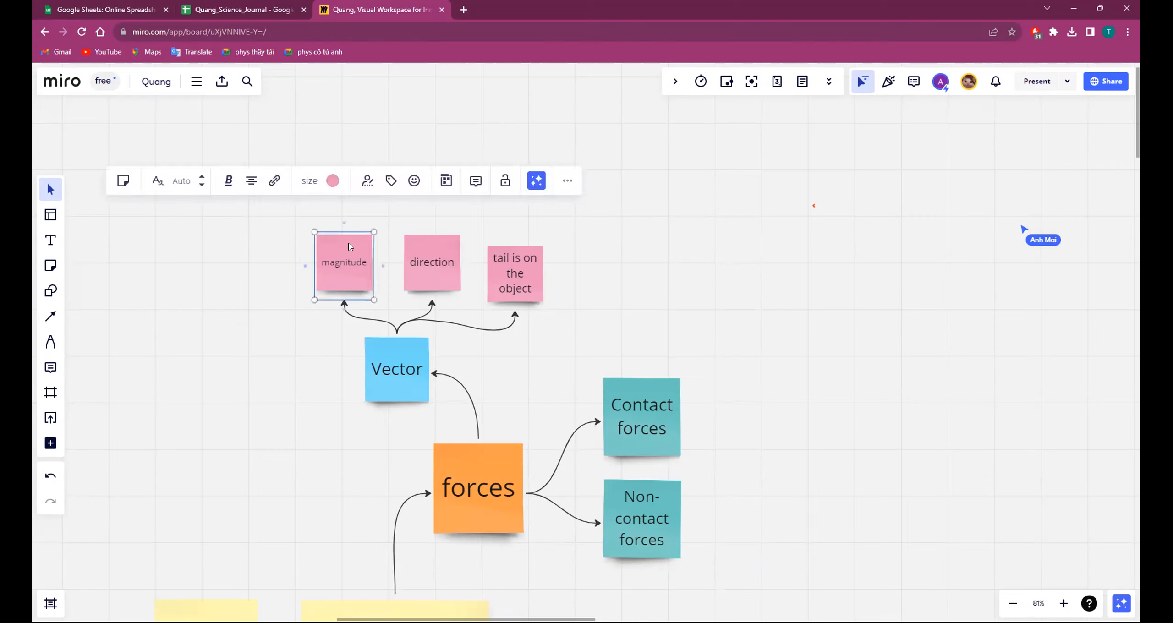
{"action": "left_click", "coordinate": [415, 221]}
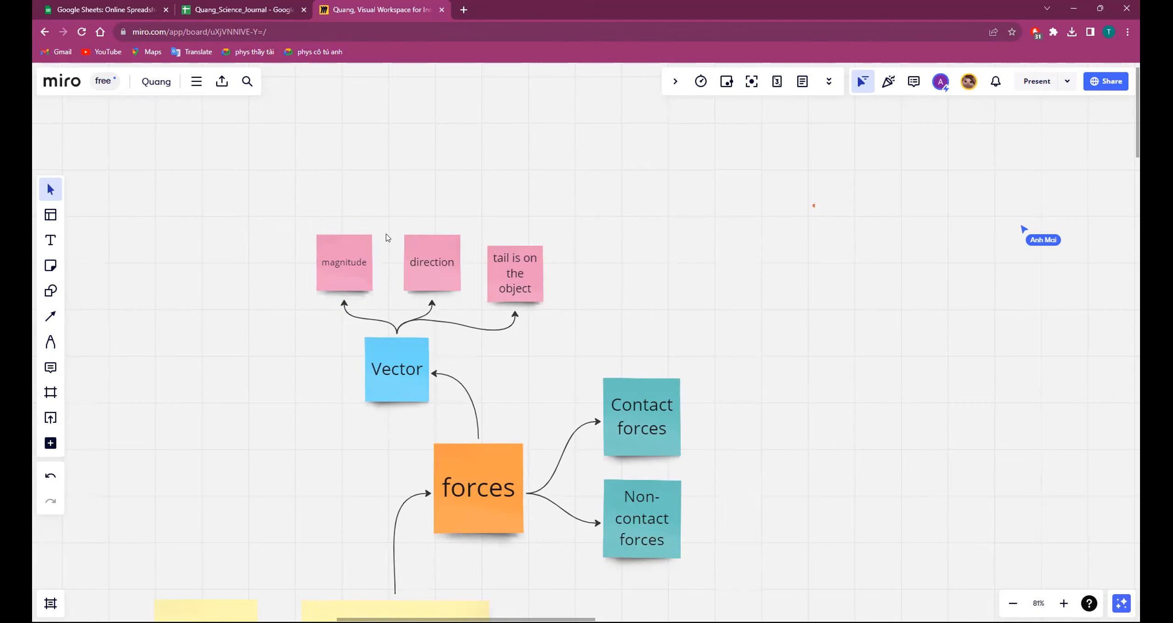
{"action": "scroll", "coordinate": [382, 239], "scroll_direction": "up", "scroll_amount": 2}
{"action": "left_click", "coordinate": [50, 316]}
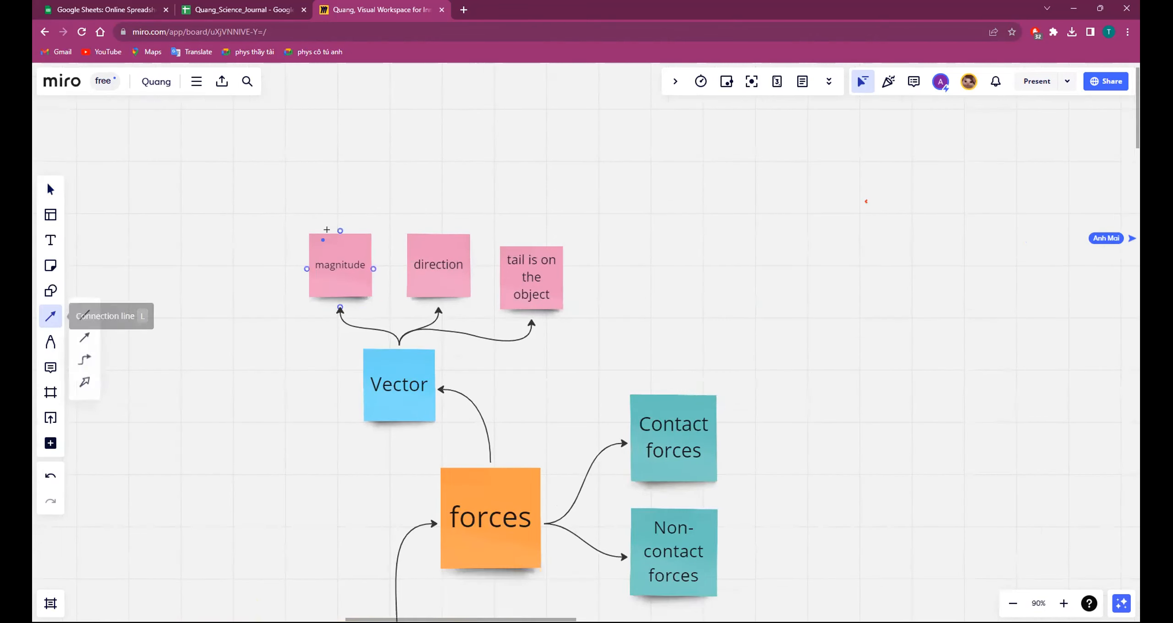
{"action": "left_click_drag", "start_coordinate": [340, 231], "coordinate": [295, 170]}
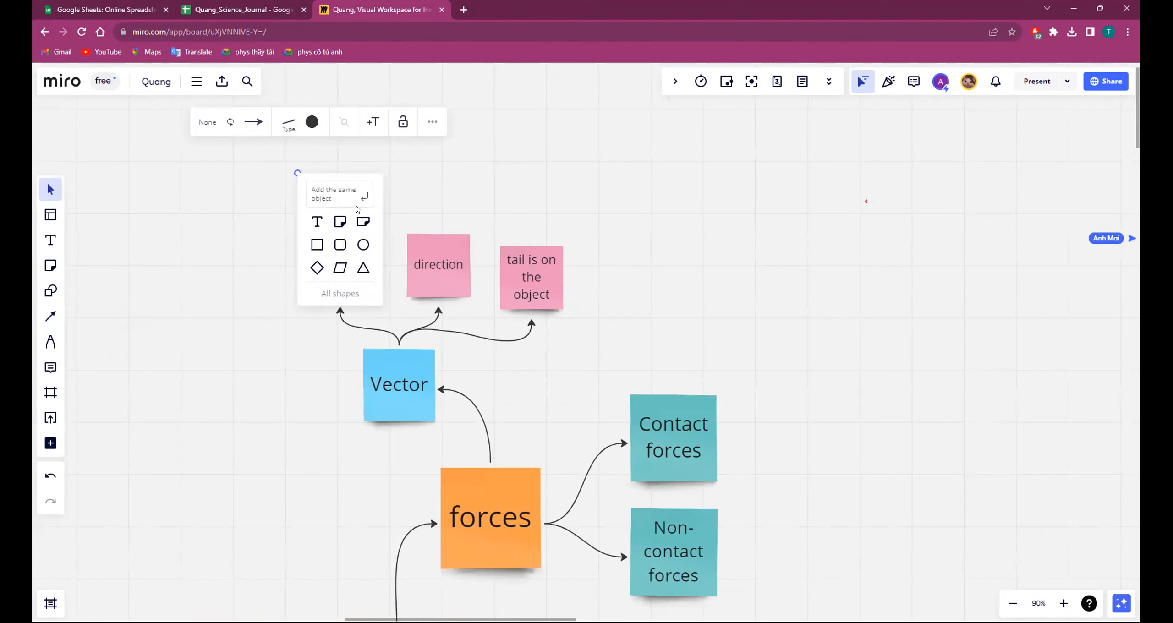
{"action": "left_click", "coordinate": [437, 187]}
- Duplicate the straight arrow above "magnitude", start the copy at the note's top and point it up and to the right
{"action": "left_click", "coordinate": [323, 207]}
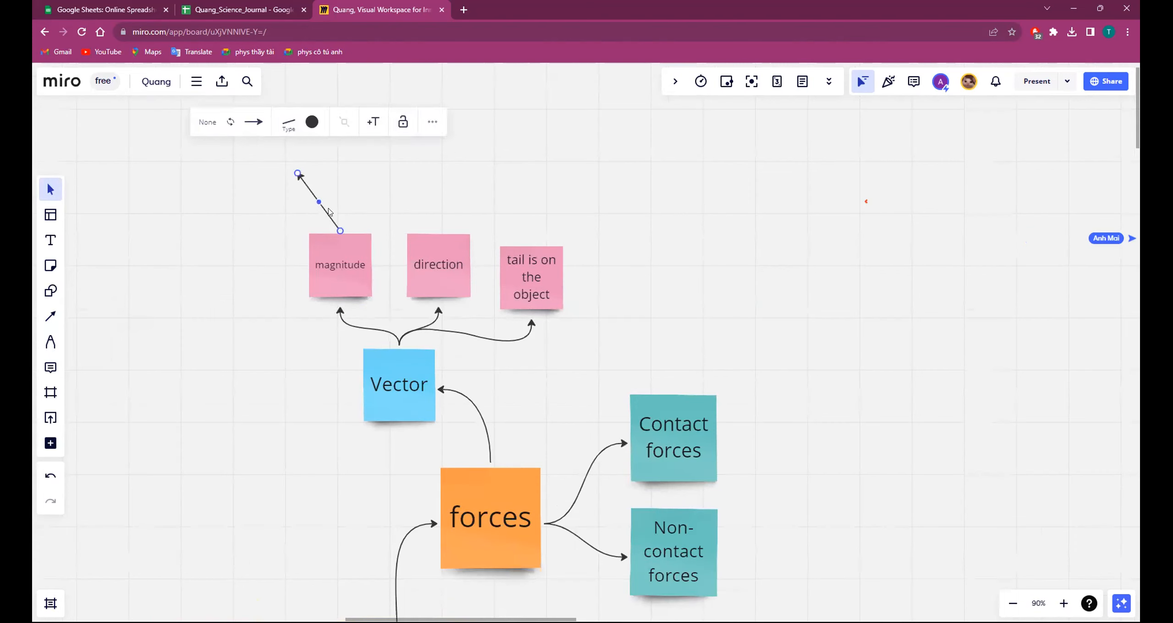
{"action": "key", "text": "ctrl+d"}
{"action": "left_click_drag", "start_coordinate": [366, 238], "coordinate": [340, 230]}
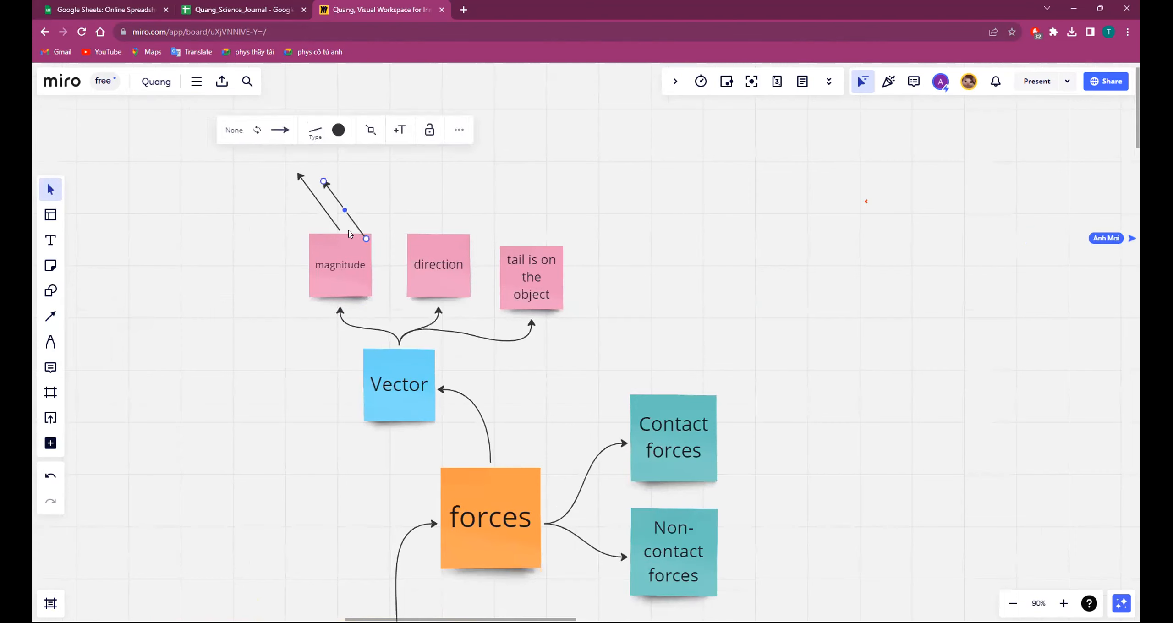
{"action": "left_click_drag", "start_coordinate": [325, 184], "coordinate": [382, 161]}
{"action": "left_click", "coordinate": [387, 166]}
- Add a lime green sticky note above the left arrow tip with the text "positive means going with the motion direction"
{"action": "scroll", "coordinate": [443, 186], "scroll_direction": "up", "scroll_amount": 1}
{"action": "scroll", "coordinate": [444, 186], "scroll_direction": "down", "scroll_amount": 5}
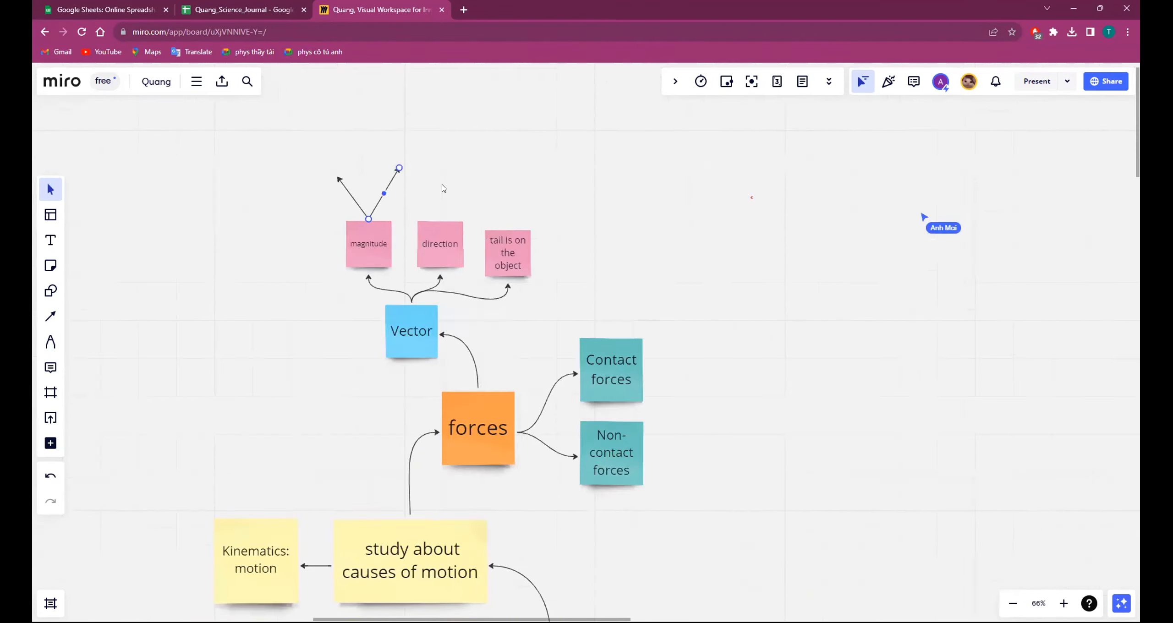
{"action": "left_click_drag", "start_coordinate": [443, 184], "coordinate": [492, 202]}
{"action": "scroll", "coordinate": [504, 220], "scroll_direction": "up", "scroll_amount": 3}
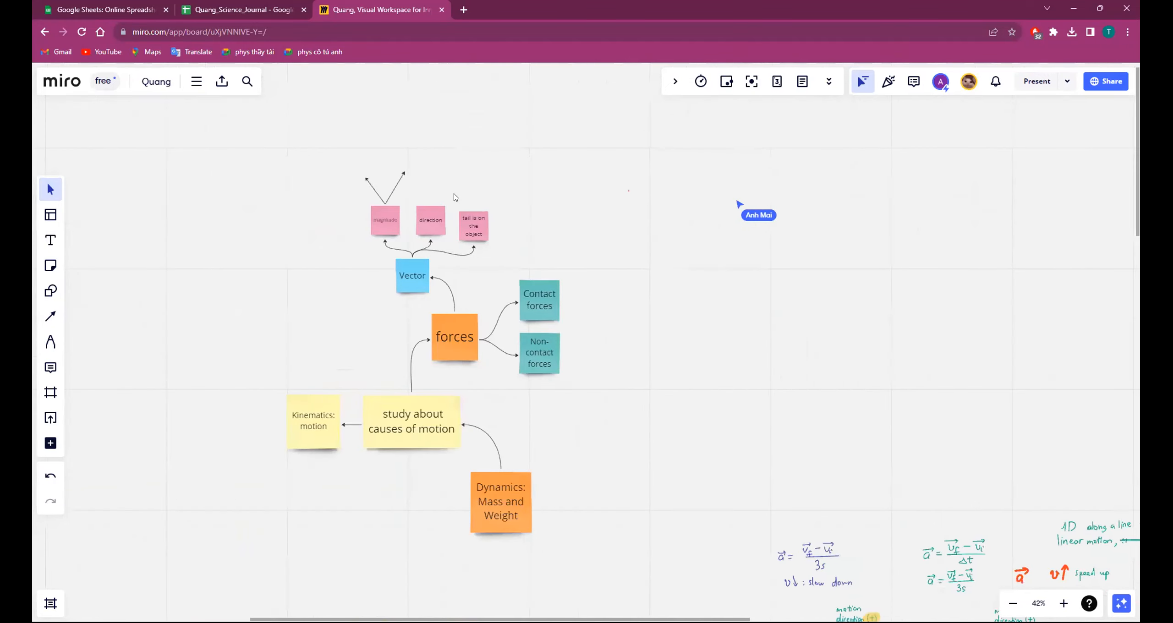
{"action": "left_click", "coordinate": [50, 265]}
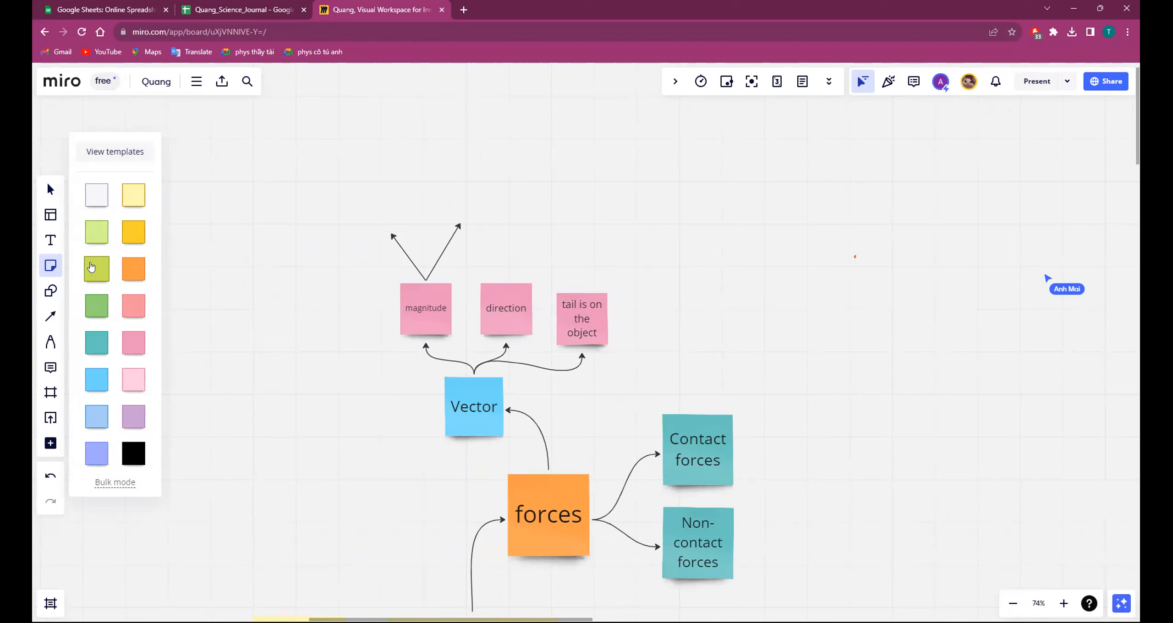
{"action": "left_click", "coordinate": [92, 268]}
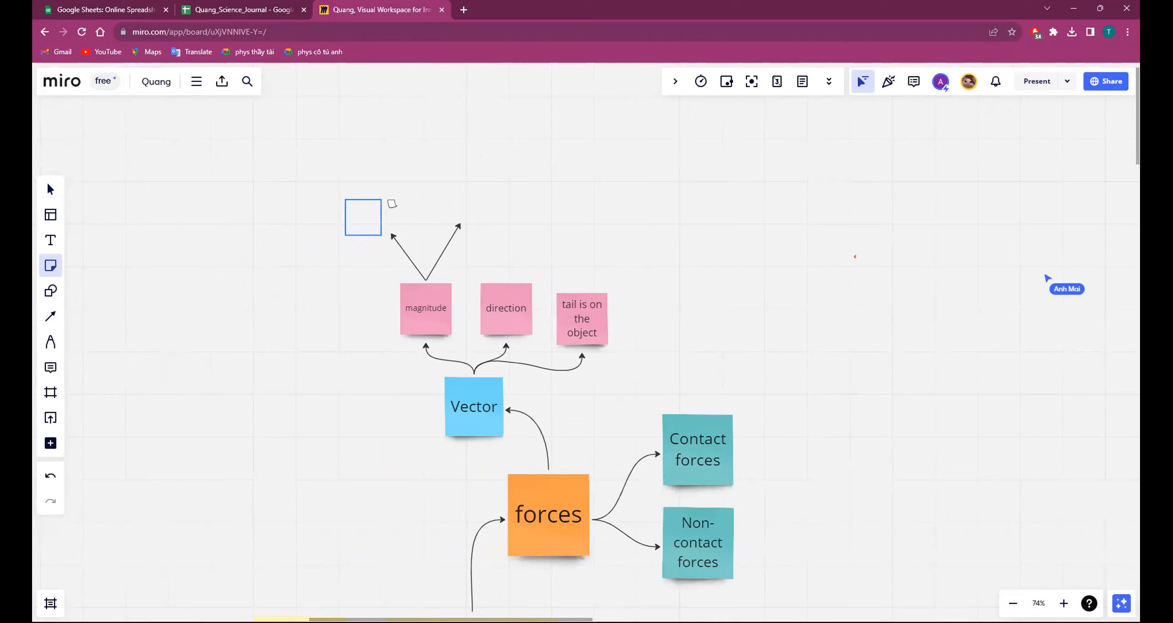
{"action": "left_click", "coordinate": [362, 215]}
{"action": "type", "text": "p"}
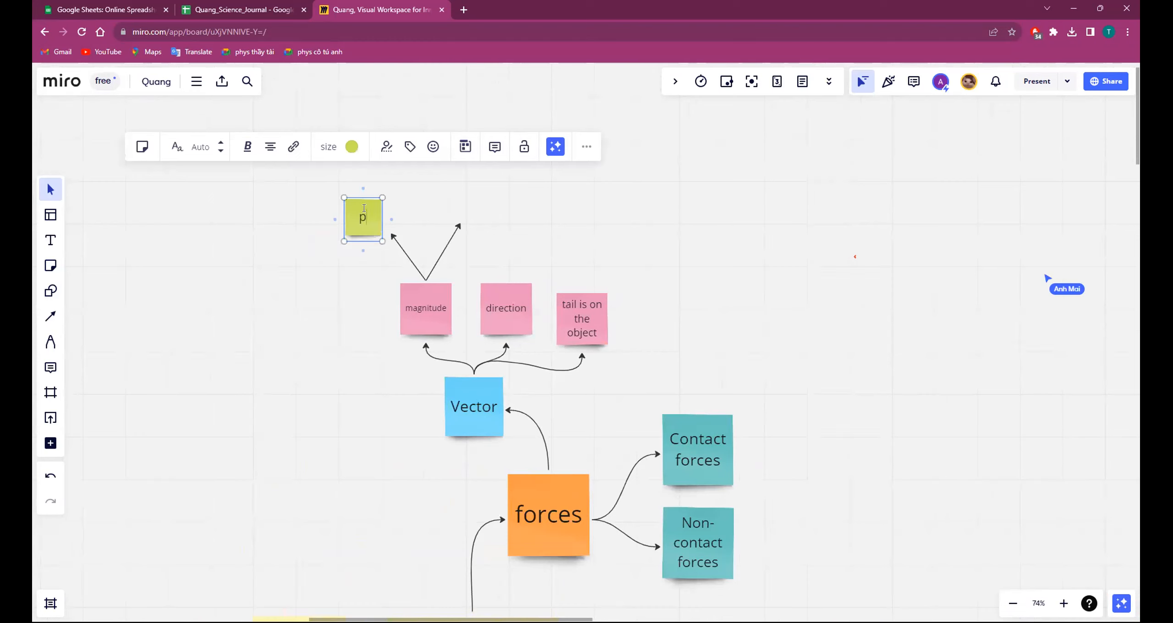
{"action": "type", "text": "ositive means going with the motion dire"}
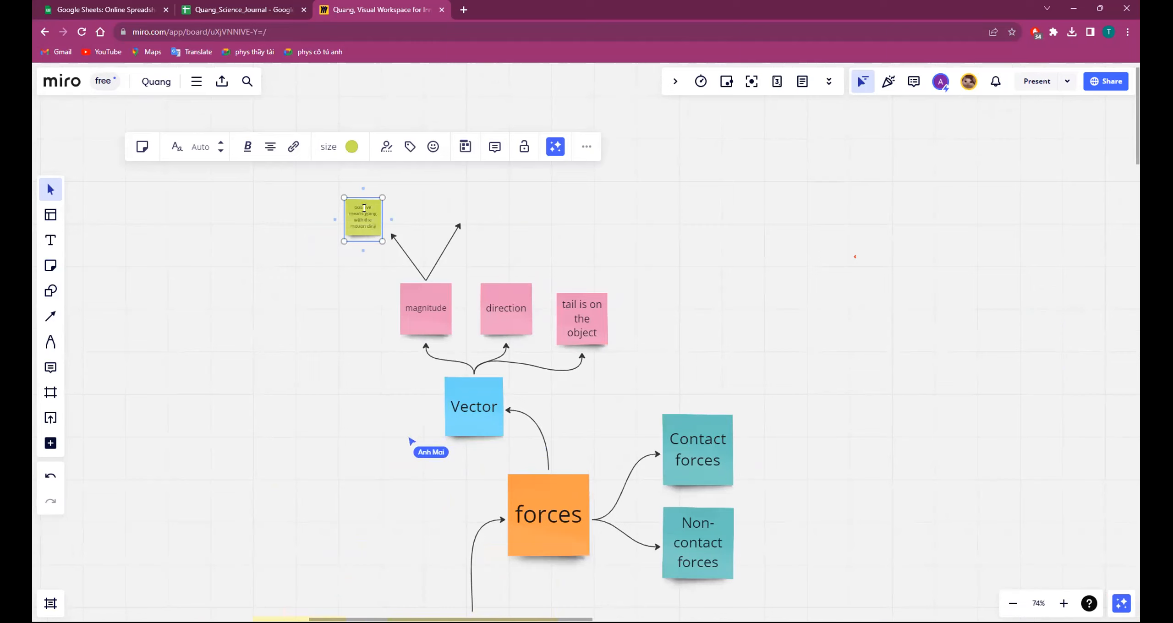
{"action": "type", "text": "ction"}
- Enlarge the green note and correct the spelling of "direction" in its text
{"action": "left_click_drag", "start_coordinate": [382, 198], "coordinate": [407, 173]}
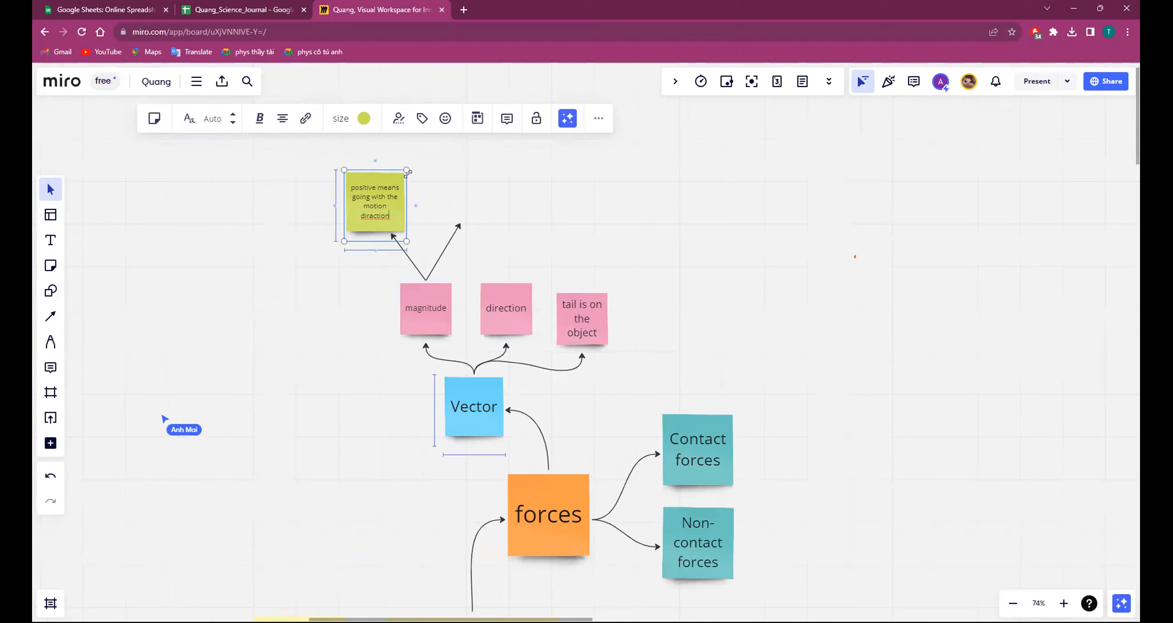
{"action": "double_click", "coordinate": [370, 214]}
{"action": "type", "text": "direction"}
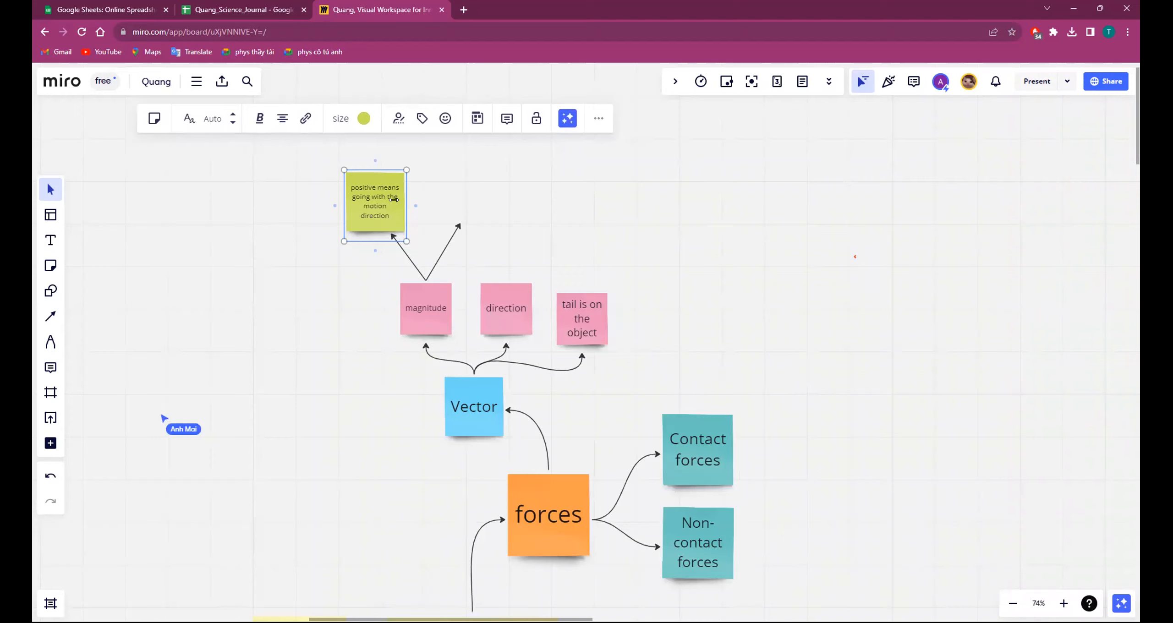
- Move the green note slightly up and place a copy of it above the right arrow tip
{"action": "left_click", "coordinate": [460, 202]}
{"action": "left_click_drag", "start_coordinate": [384, 216], "coordinate": [484, 189]}
{"action": "left_click", "coordinate": [383, 203]}
{"action": "key", "text": "ctrl+c"}
{"action": "key", "text": "ctrl+v"}
- Change the copied green note's text to "negative means going against the motion direction"
{"action": "double_click", "coordinate": [474, 165]}
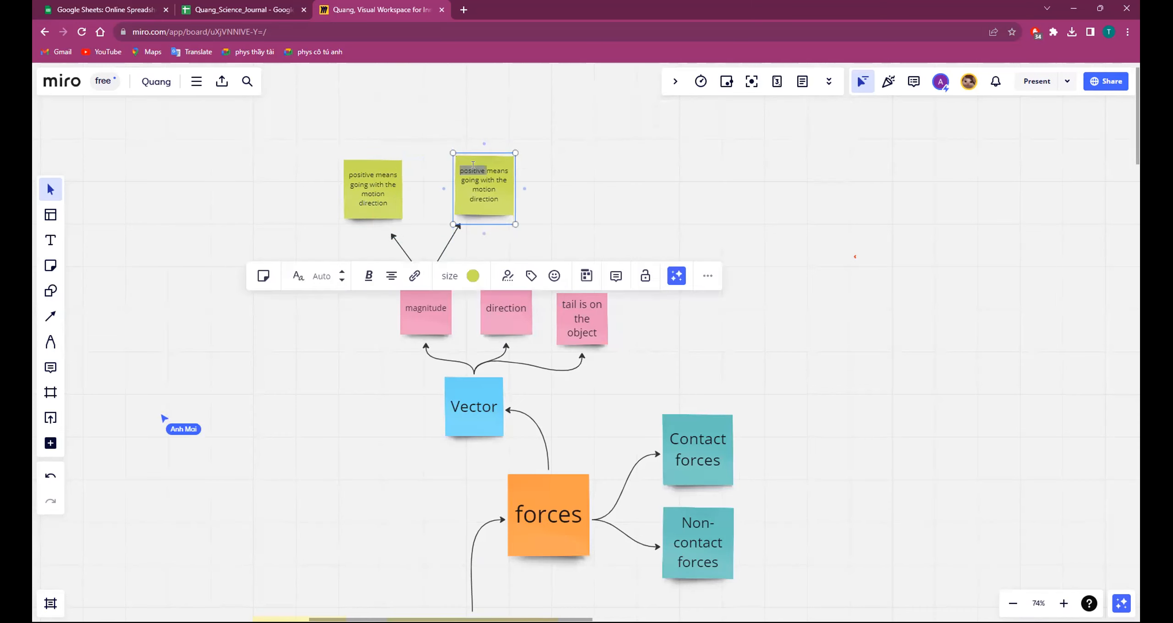
{"action": "type", "text": "negative"}
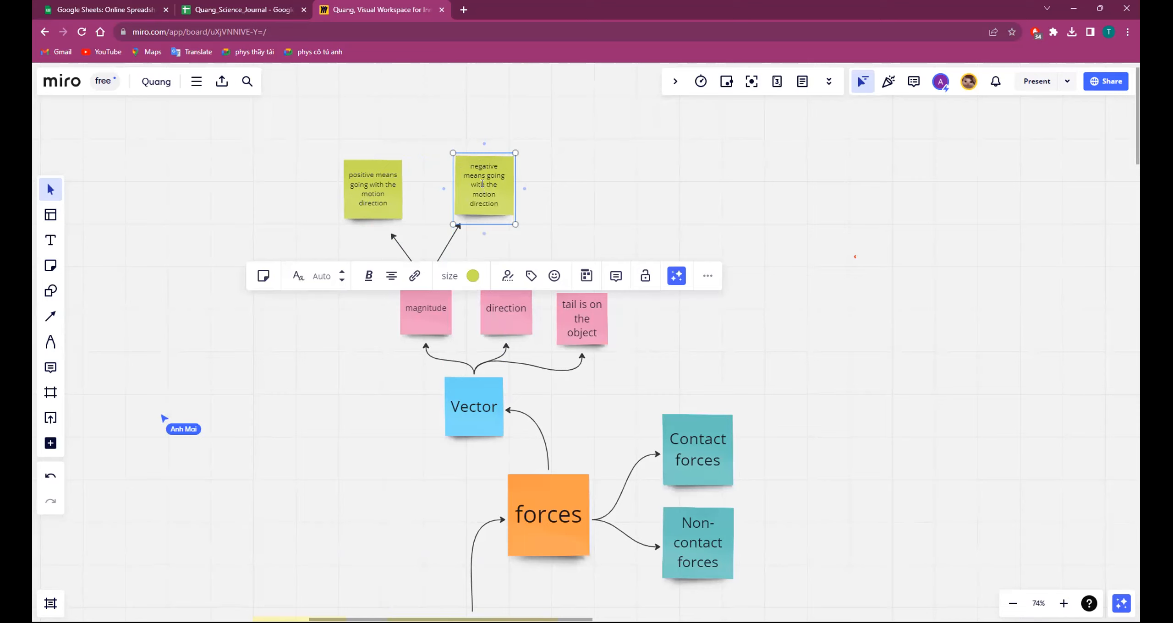
{"action": "double_click", "coordinate": [477, 183]}
{"action": "type", "text": "a"}
{"action": "type", "text": "inst the"}
{"action": "left_click", "coordinate": [588, 209]}
- Move the tips of the two straight arrows to sit centred just below the "negative" and "positive" notes
{"action": "left_click", "coordinate": [460, 225]}
{"action": "left_click_drag", "start_coordinate": [460, 224], "coordinate": [485, 224]}
{"action": "left_click", "coordinate": [393, 235]}
{"action": "left_click_drag", "start_coordinate": [393, 235], "coordinate": [379, 227]}
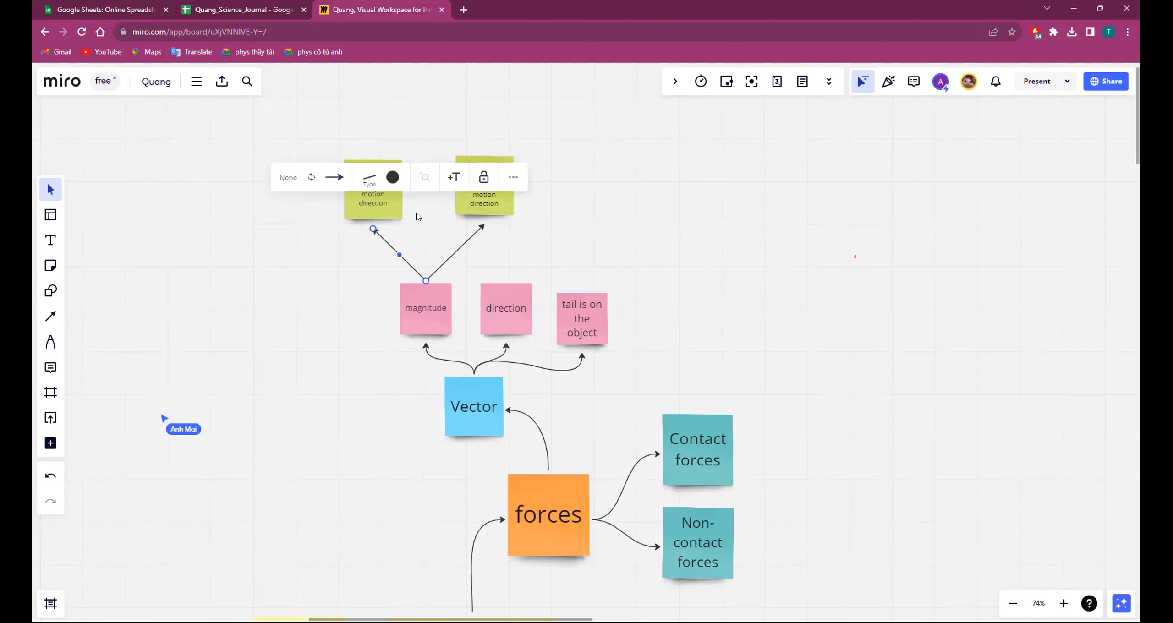
- Add a second line ">0" to the "magnitude" note
{"action": "scroll", "coordinate": [704, 276], "scroll_direction": "down", "scroll_amount": 1}
{"action": "scroll", "coordinate": [703, 276], "scroll_direction": "down", "scroll_amount": 3}
{"action": "left_click_drag", "start_coordinate": [812, 236], "coordinate": [791, 206]}
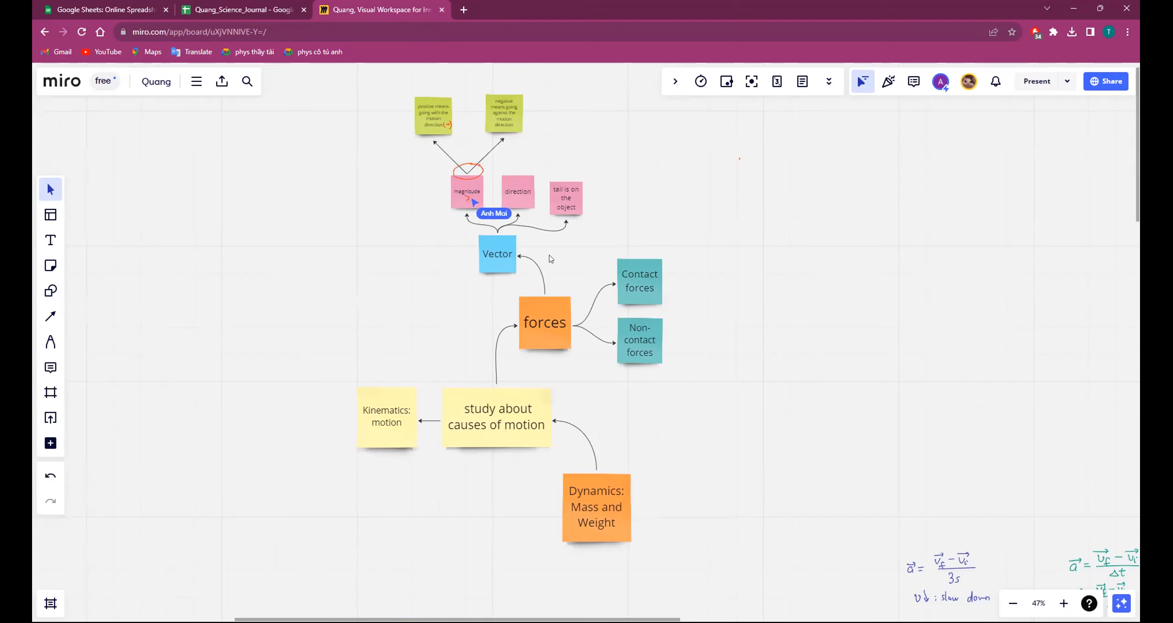
{"action": "scroll", "coordinate": [399, 248], "scroll_direction": "up", "scroll_amount": 5}
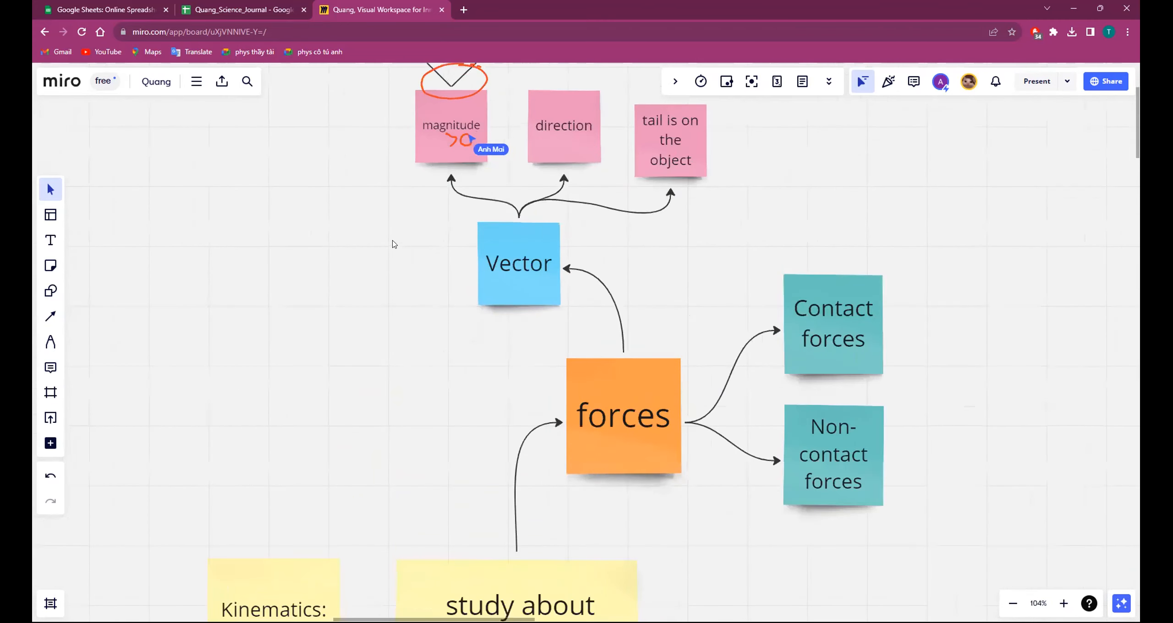
{"action": "scroll", "coordinate": [424, 394], "scroll_direction": "down", "scroll_amount": 3}
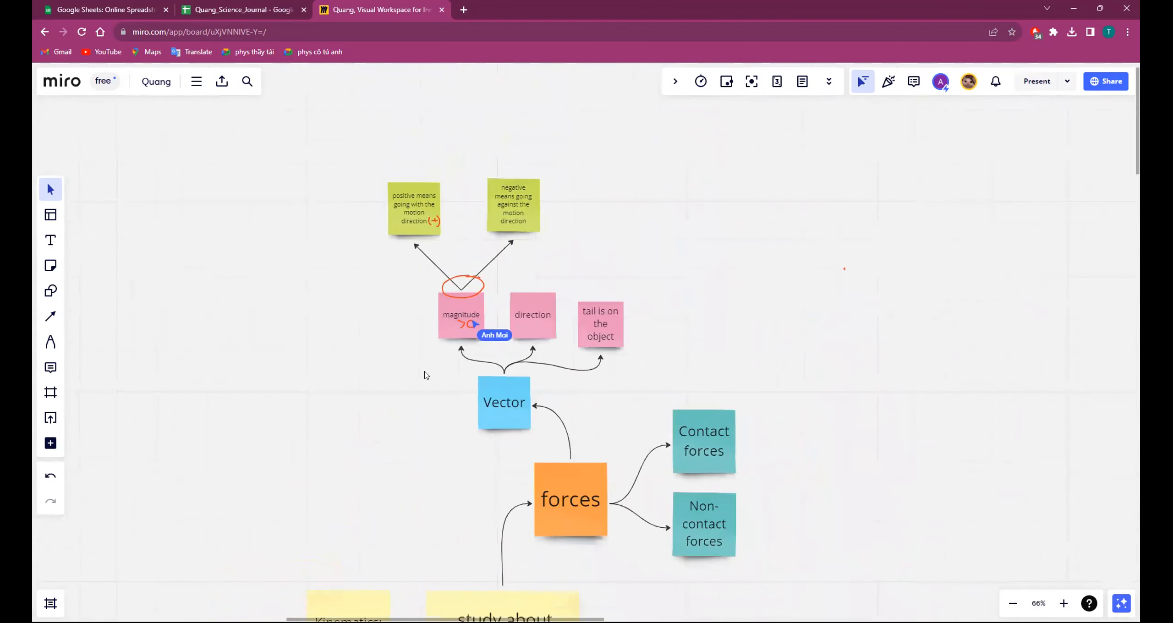
{"action": "scroll", "coordinate": [424, 376], "scroll_direction": "up", "scroll_amount": 3}
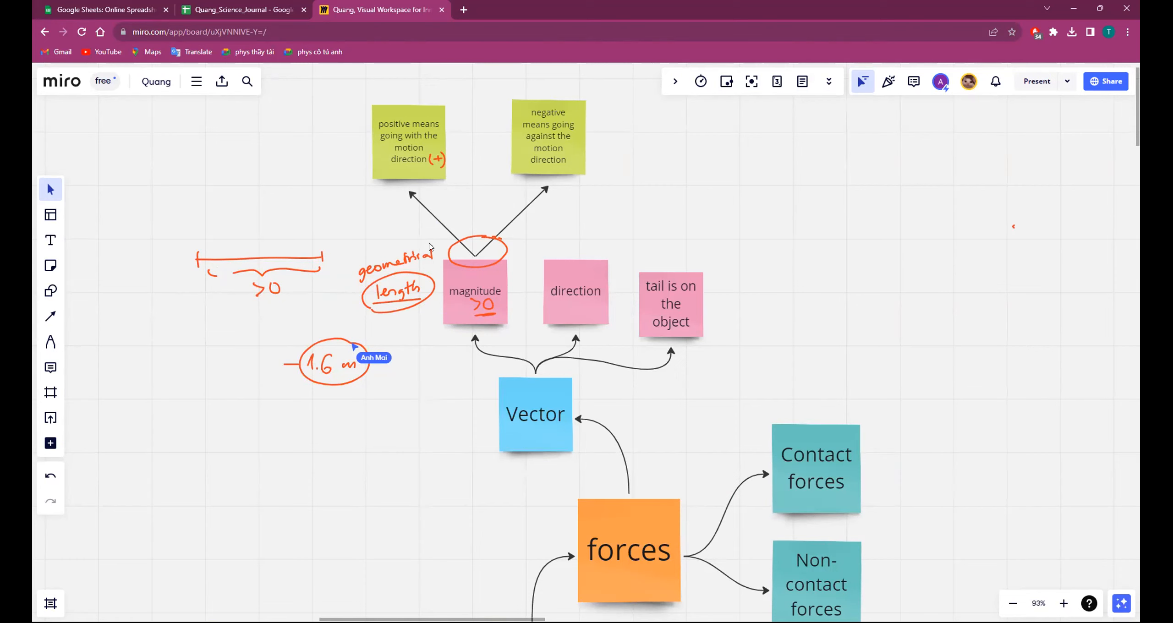
{"action": "left_click", "coordinate": [497, 292]}
{"action": "double_click", "coordinate": [497, 292]}
{"action": "left_click", "coordinate": [504, 288]}
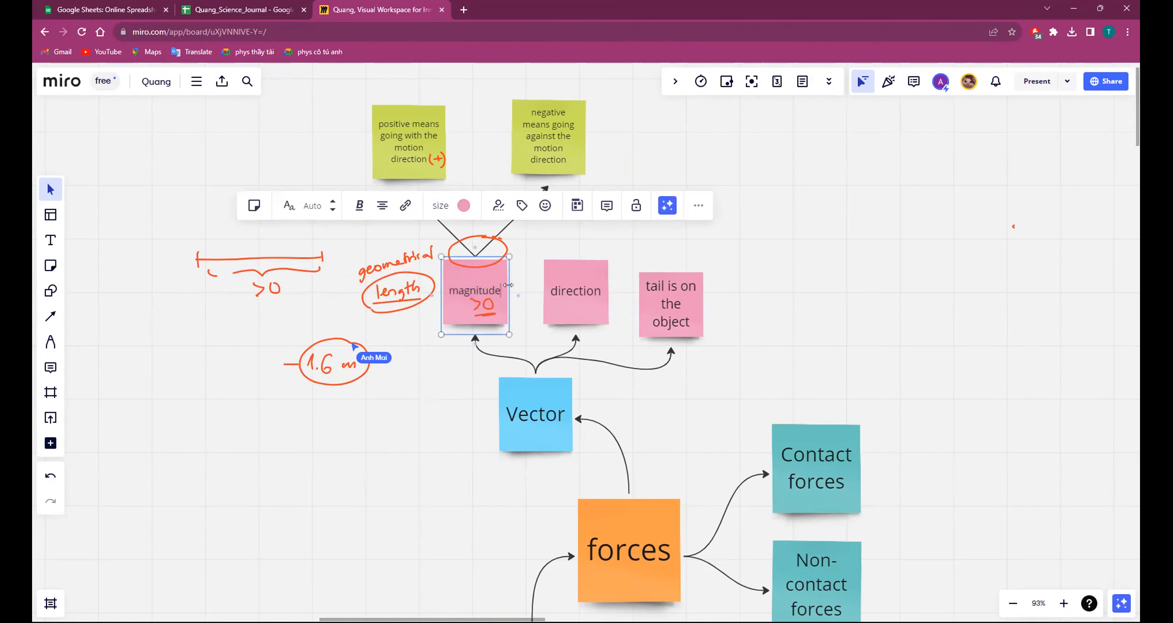
{"action": "key", "text": "Return"}
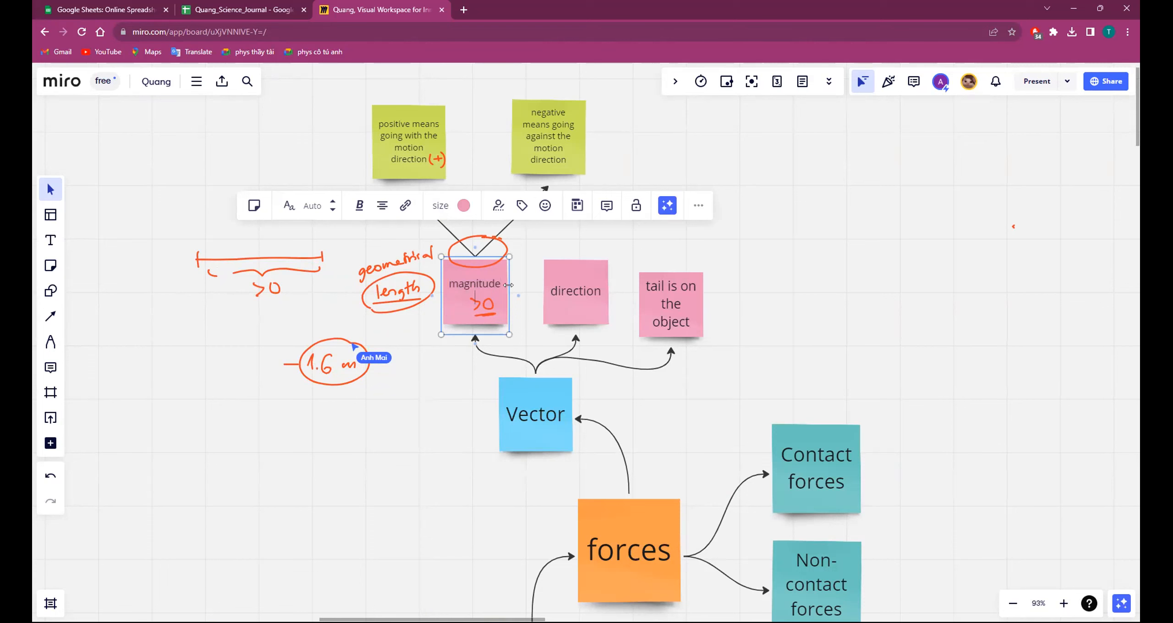
{"action": "type", "text": "> 0"}
{"action": "left_click", "coordinate": [444, 405]}
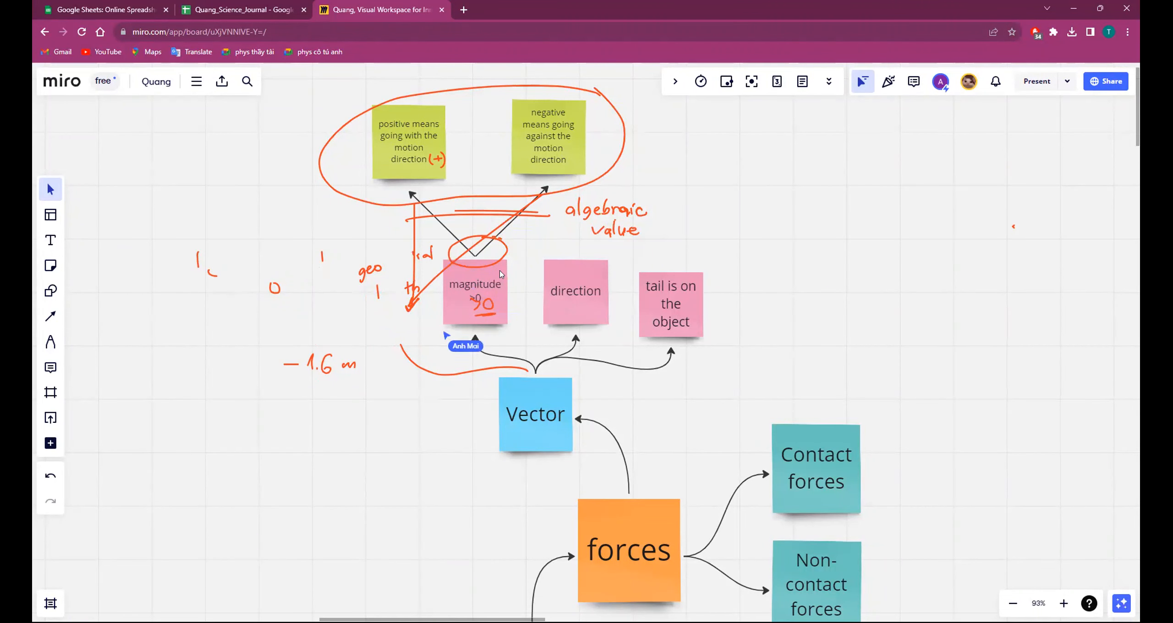
- Replace the whole text of the "magnitude" note with "algebraic value"
{"action": "left_click", "coordinate": [453, 287]}
{"action": "double_click", "coordinate": [450, 284]}
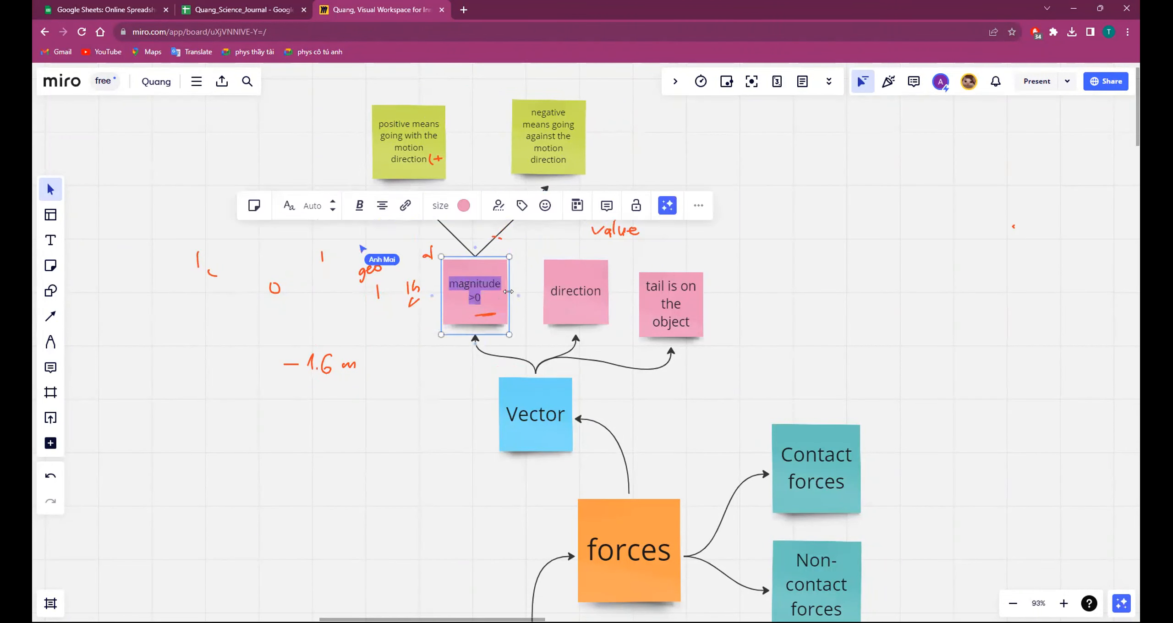
{"action": "type", "text": "algebraic"}
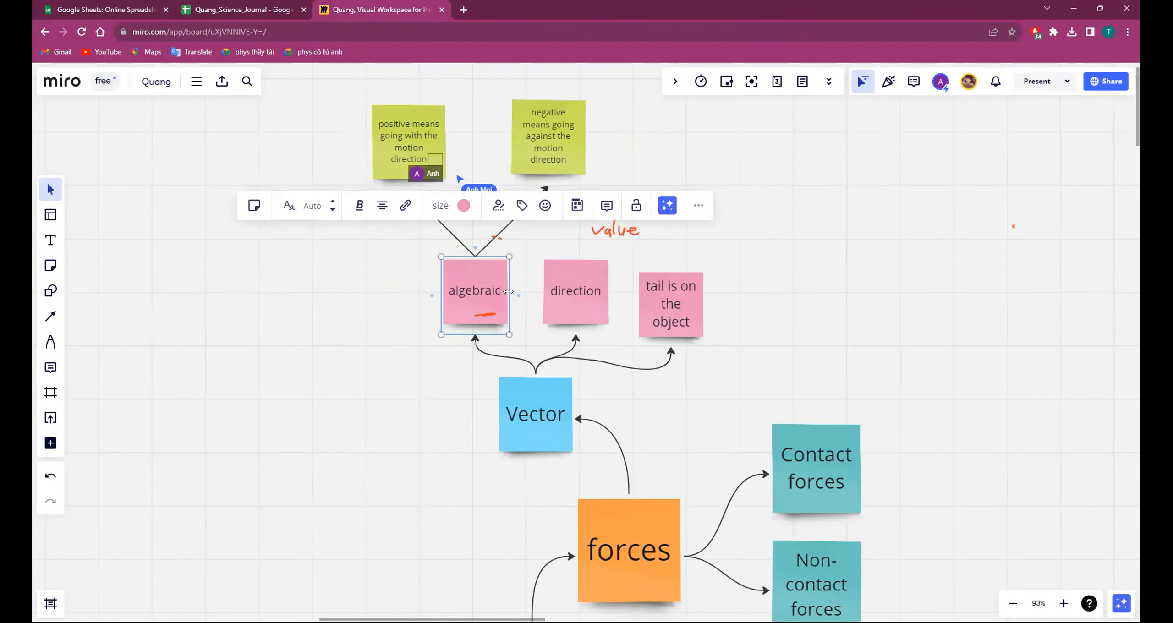
{"action": "type", "text": " ba"}
{"action": "key", "text": "BackSpace"}
{"action": "key", "text": "BackSpace"}
{"action": "type", "text": "value"}
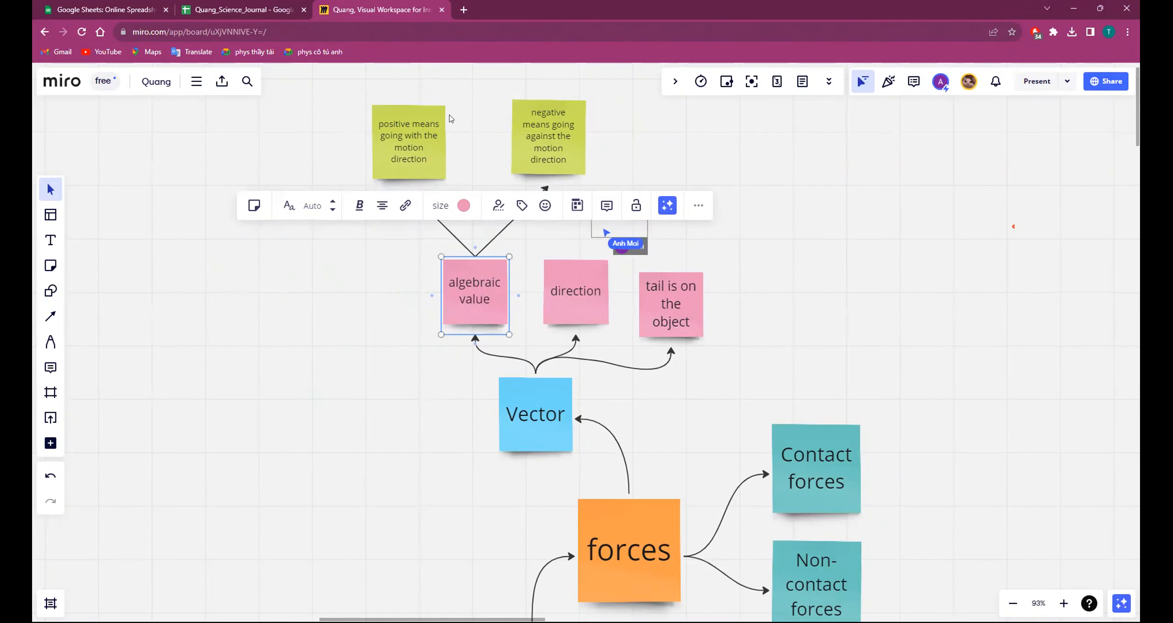
- Try adding "(always >0)" below the "algebraic value" text and delete the addition again
{"action": "left_click", "coordinate": [427, 156]}
{"action": "double_click", "coordinate": [426, 156]}
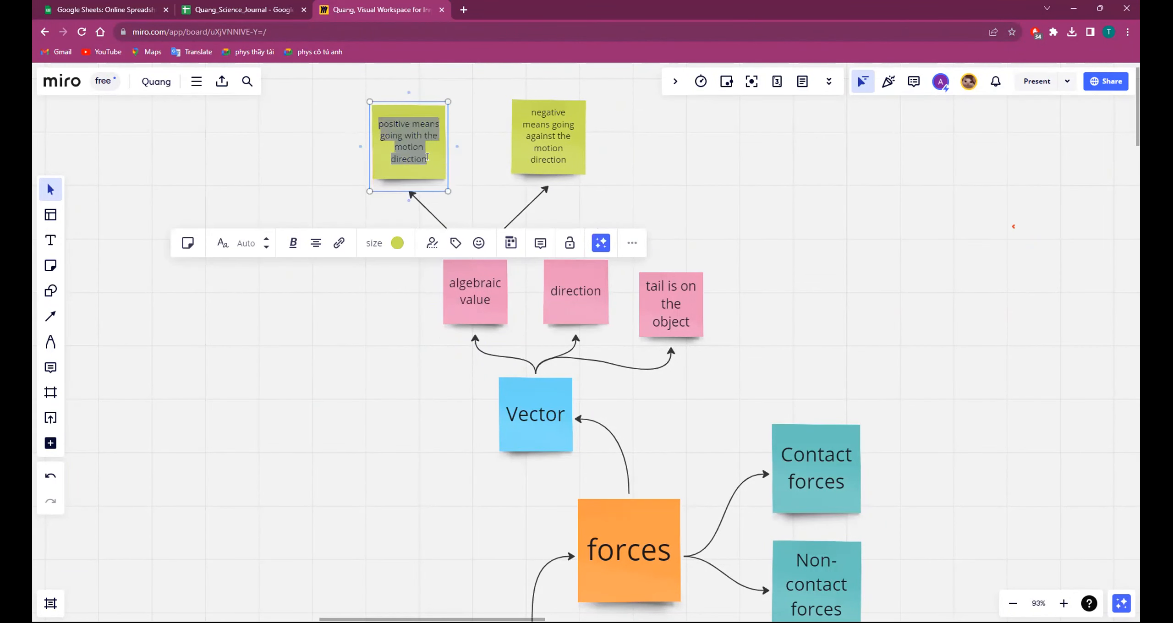
{"action": "left_click", "coordinate": [489, 303]}
{"action": "left_click", "coordinate": [492, 295]}
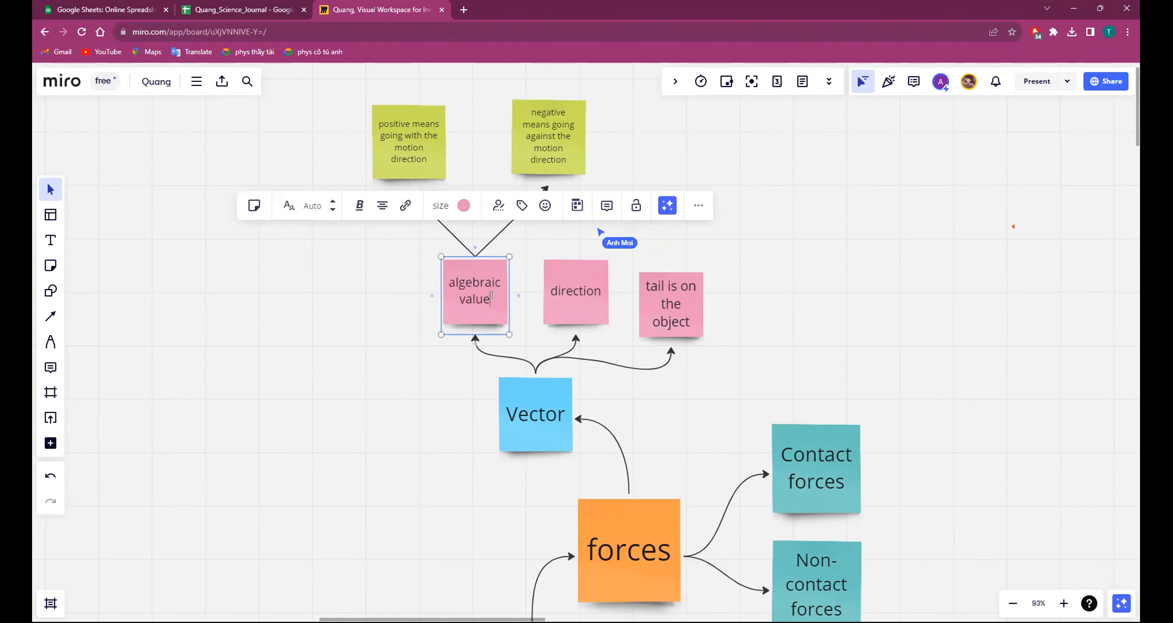
{"action": "key", "text": "Return"}
{"action": "type", "text": "(always "}
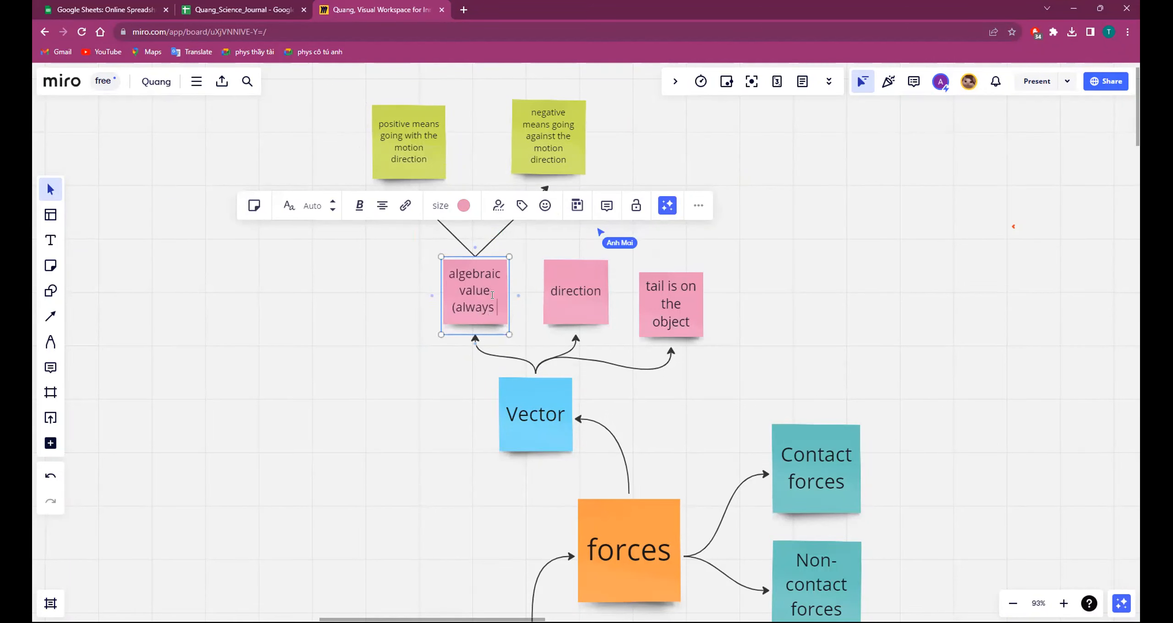
{"action": "type", "text": ">0"}
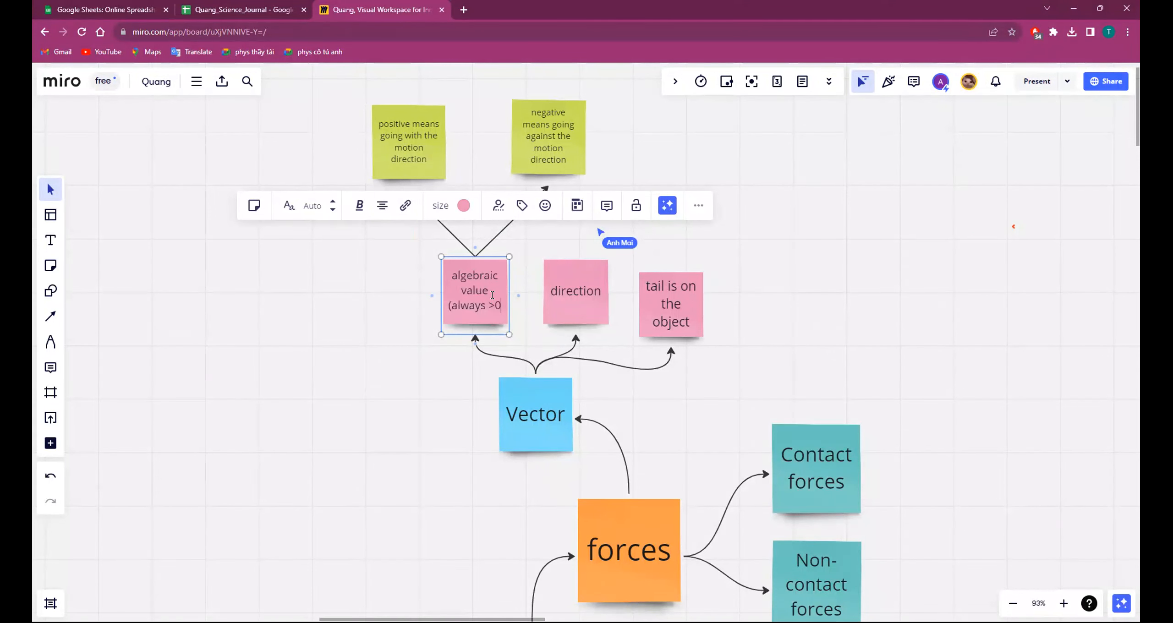
{"action": "type", "text": ")"}
{"action": "key", "text": "BackSpace"}
{"action": "key", "text": "BackSpace"}
{"action": "key", "text": "BackSpace"}
{"action": "key", "text": "BackSpace"}
{"action": "key", "text": "BackSpace"}
{"action": "key", "text": "BackSpace"}
{"action": "key", "text": "BackSpace"}
{"action": "key", "text": "BackSpace"}
{"action": "key", "text": "BackSpace"}
{"action": "key", "text": "BackSpace"}
{"action": "key", "text": "BackSpace"}
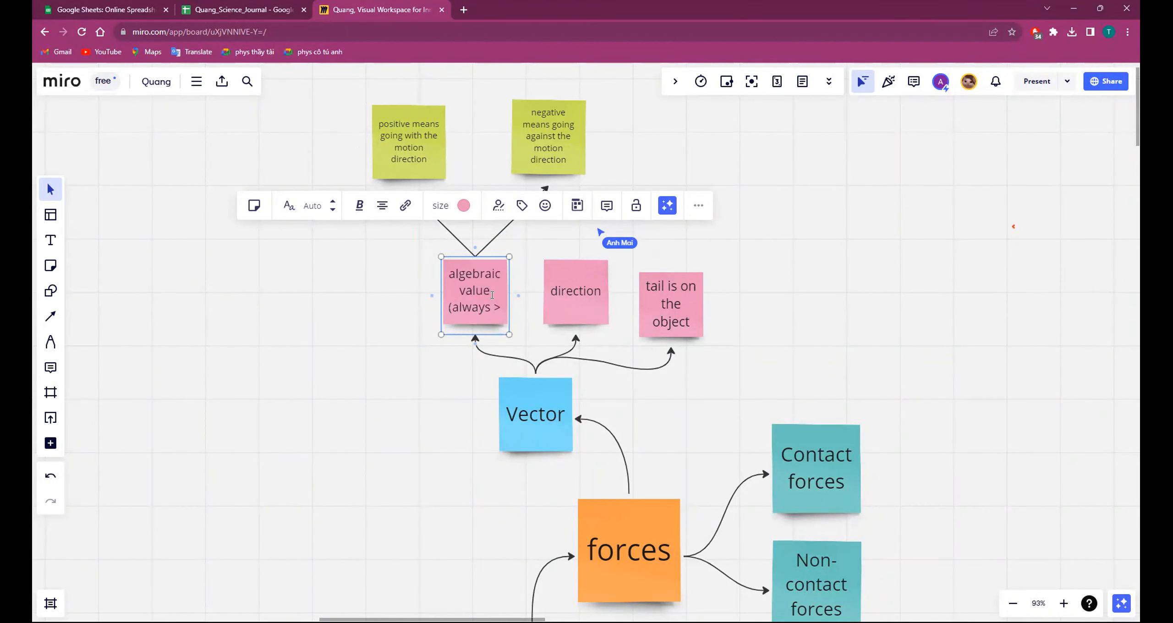
{"action": "key", "text": "BackSpace"}
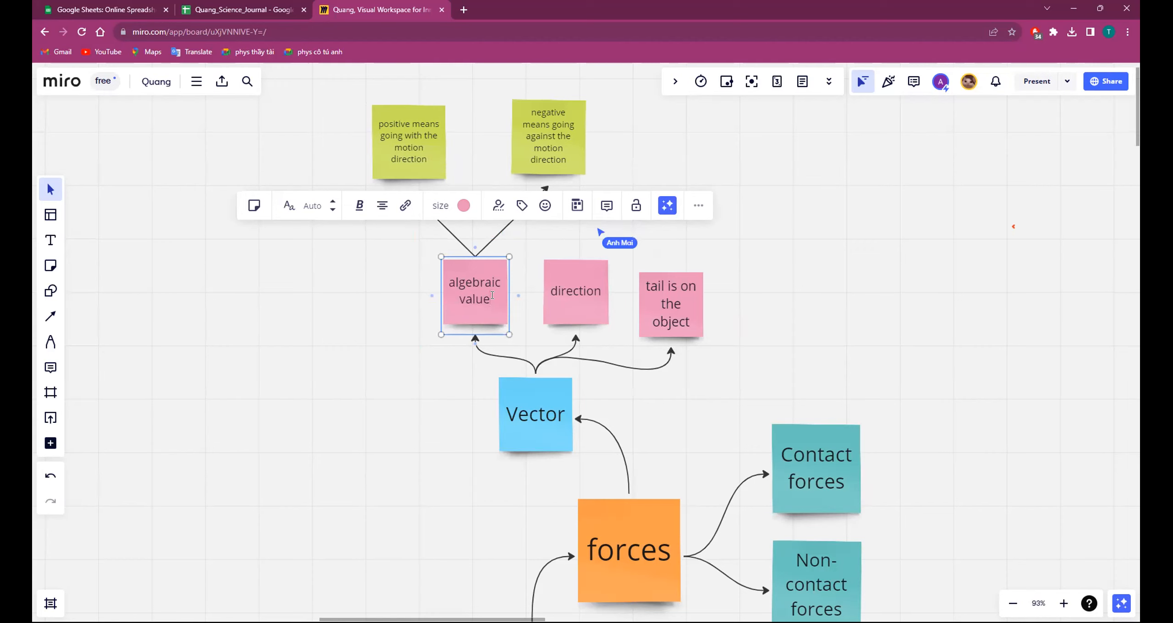
{"action": "left_click", "coordinate": [417, 298]}
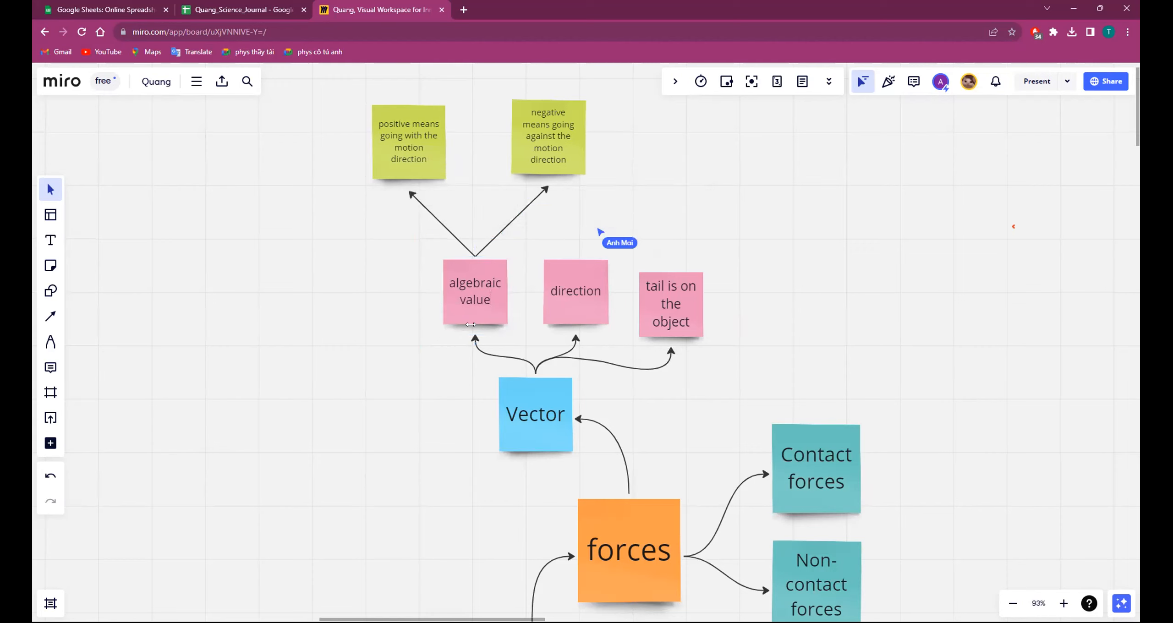
- Duplicate the "algebraic value" note to its left and change the copy's text to "magnitude (always >0)"
{"action": "left_click", "coordinate": [485, 306]}
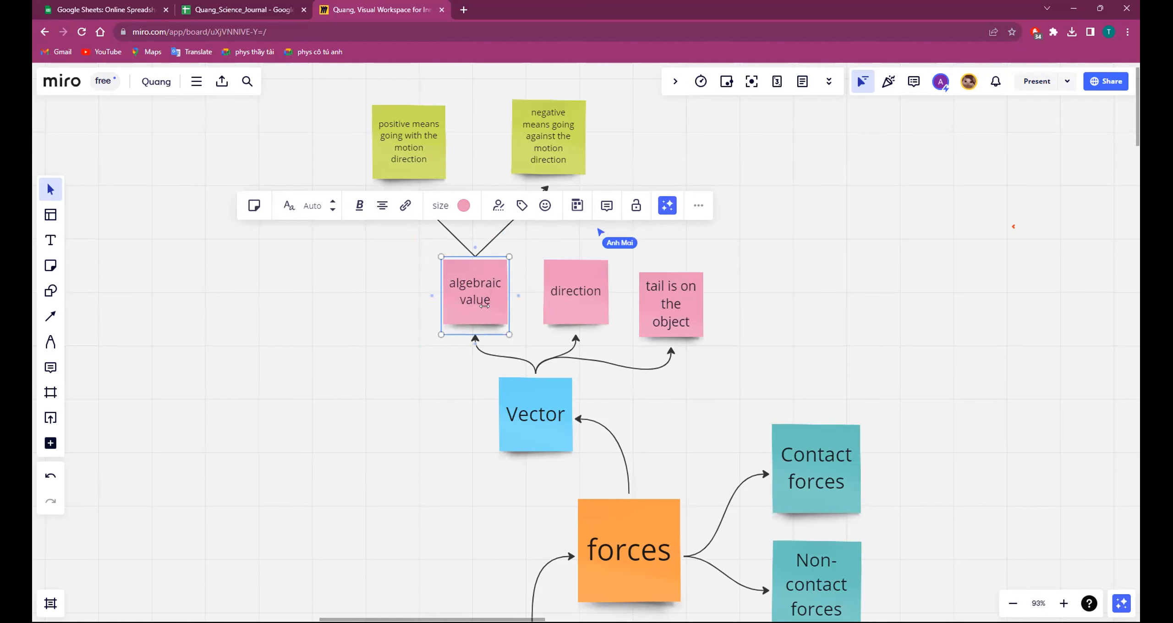
{"action": "left_click_drag", "start_coordinate": [484, 306], "coordinate": [379, 296]}
{"action": "double_click", "coordinate": [379, 294]}
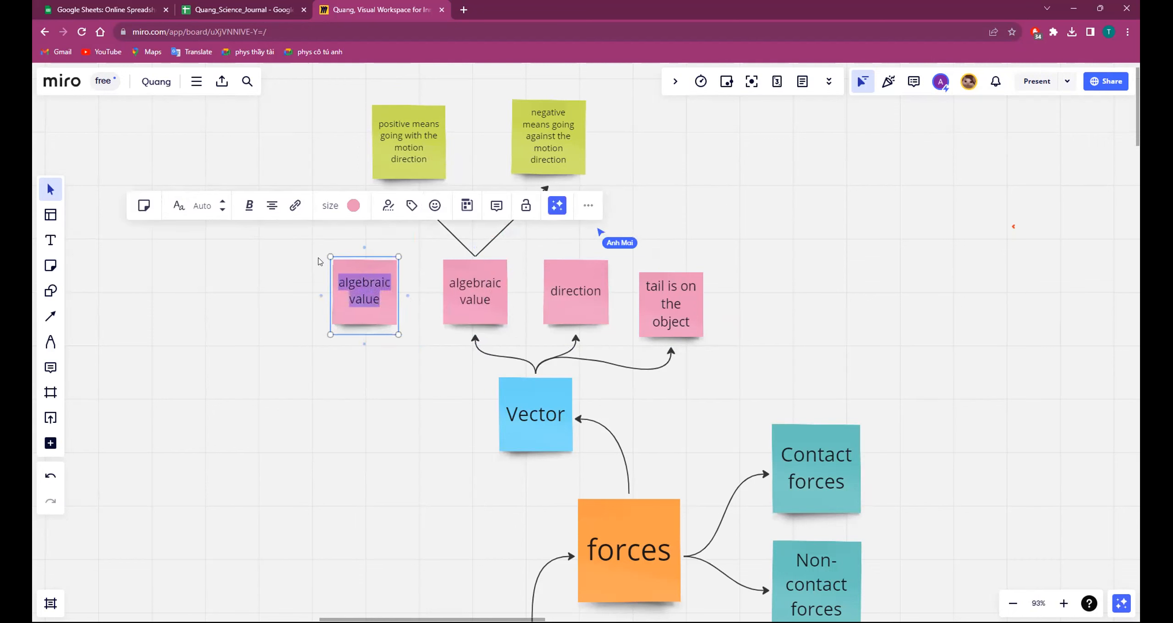
{"action": "type", "text": "magni"}
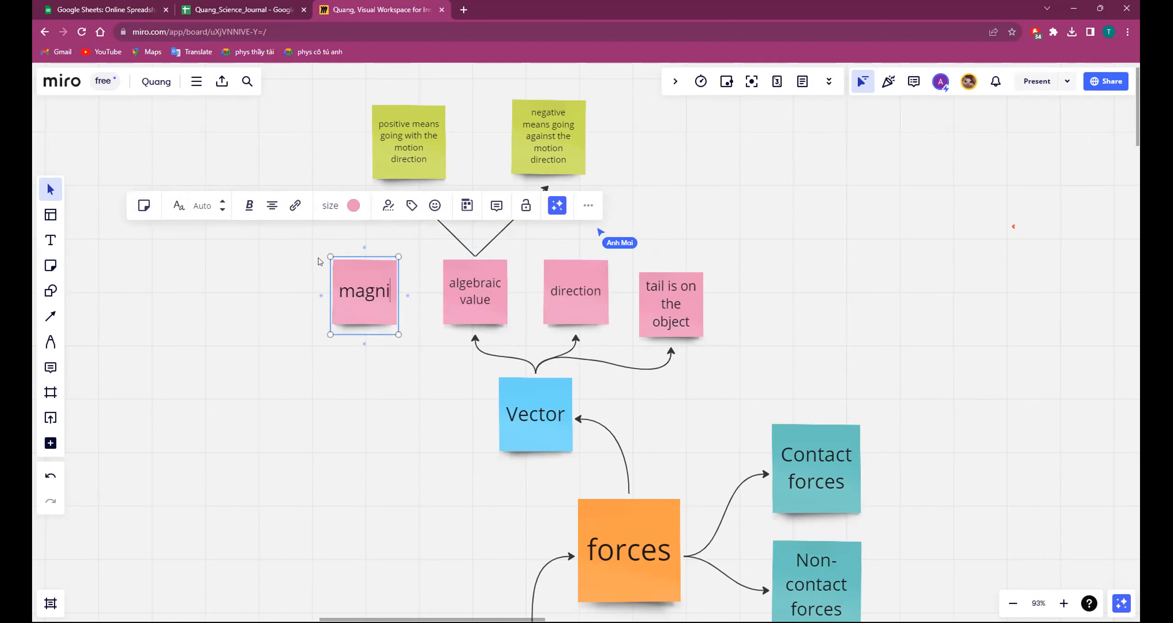
{"action": "type", "text": "tude "}
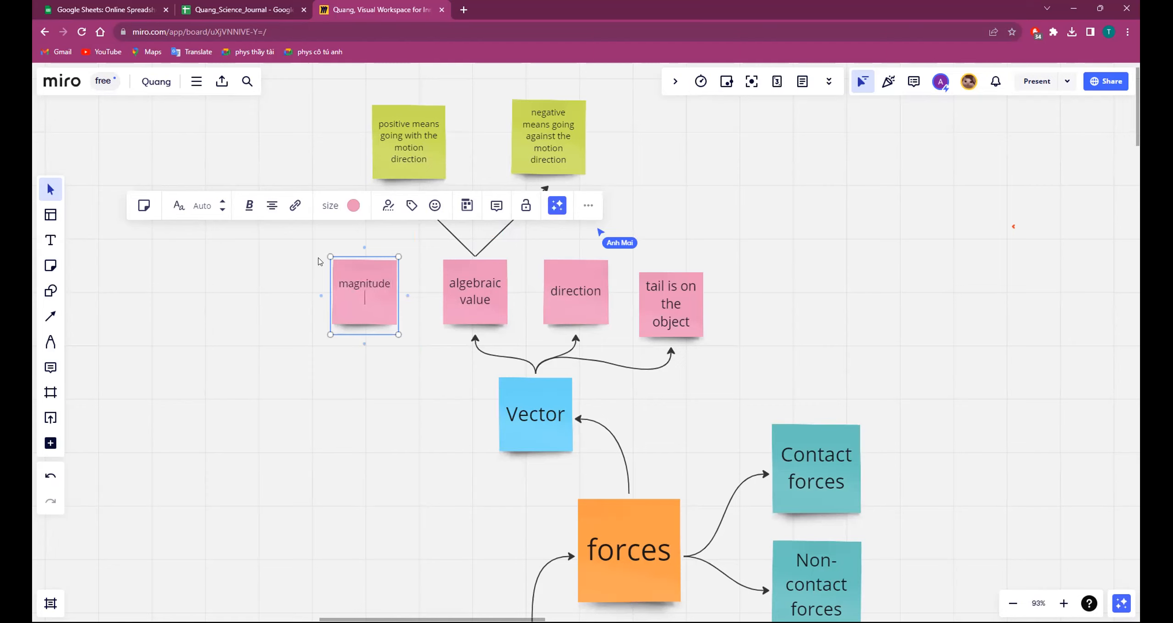
{"action": "type", "text": "(always >0)"}
- Copy the arrow between "Vector" and "algebraic value", attach the copy to the "magnitude (always >0)" note, and shift "Vector" slightly left
{"action": "left_click", "coordinate": [519, 357]}
{"action": "key", "text": "ctrl+c"}
{"action": "key", "text": "ctrl+v"}
{"action": "mouse_move", "coordinate": [528, 368]}
{"action": "left_mouse_down"}
{"action": "mouse_move", "coordinate": [402, 356]}
{"action": "mouse_move", "coordinate": [453, 389]}
{"action": "mouse_move", "coordinate": [502, 361]}
{"action": "mouse_move", "coordinate": [535, 374]}
{"action": "left_mouse_up"}
{"action": "left_click_drag", "start_coordinate": [472, 346], "coordinate": [364, 332]}
{"action": "left_click_drag", "start_coordinate": [512, 403], "coordinate": [451, 404]}
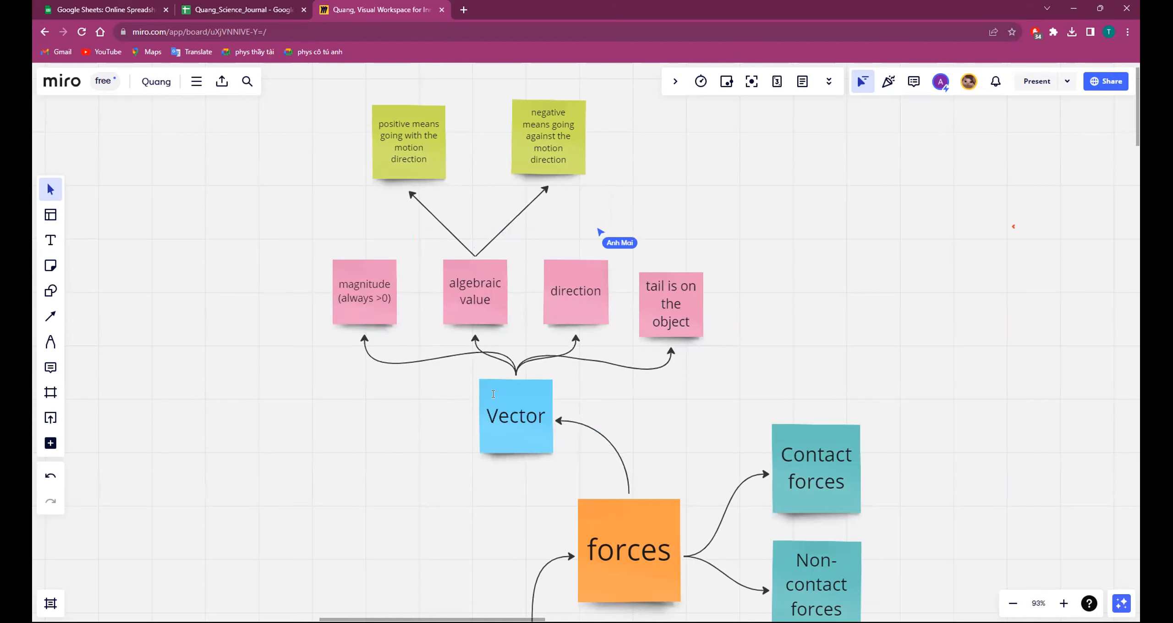
- Change both straight arrows from "algebraic value" to the two green notes into curved lines
{"action": "scroll", "coordinate": [398, 377], "scroll_direction": "down", "scroll_amount": 5}
{"action": "scroll", "coordinate": [476, 257], "scroll_direction": "up", "scroll_amount": 3}
{"action": "scroll", "coordinate": [476, 257], "scroll_direction": "up", "scroll_amount": 1}
{"action": "left_click", "coordinate": [404, 245]}
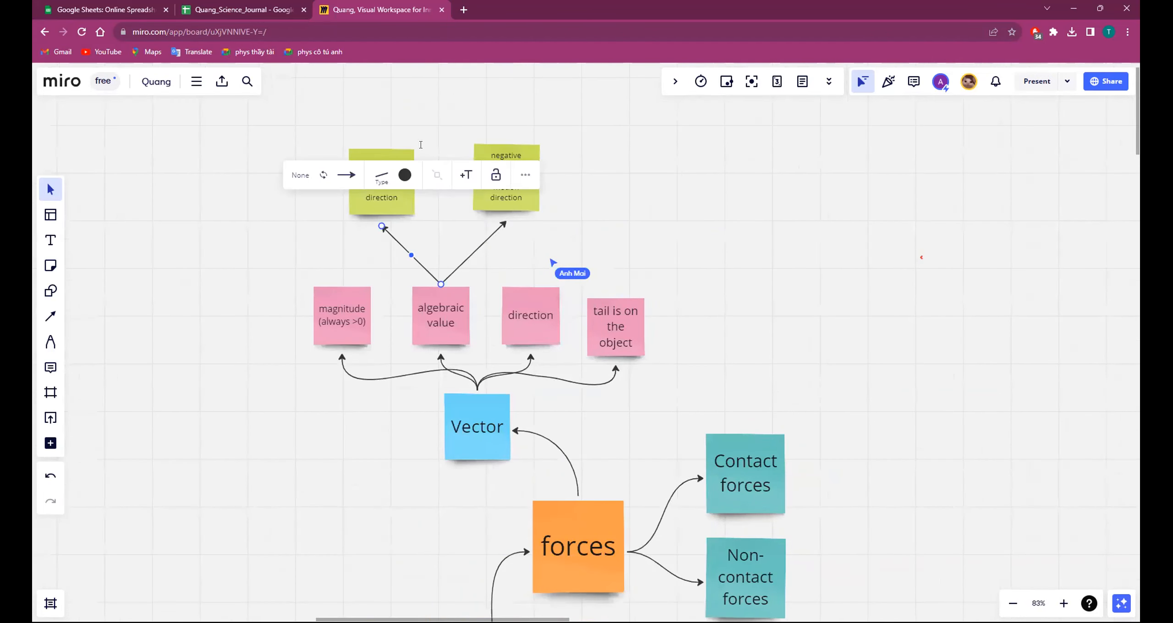
{"action": "left_click", "coordinate": [381, 175]}
{"action": "left_click", "coordinate": [424, 244]}
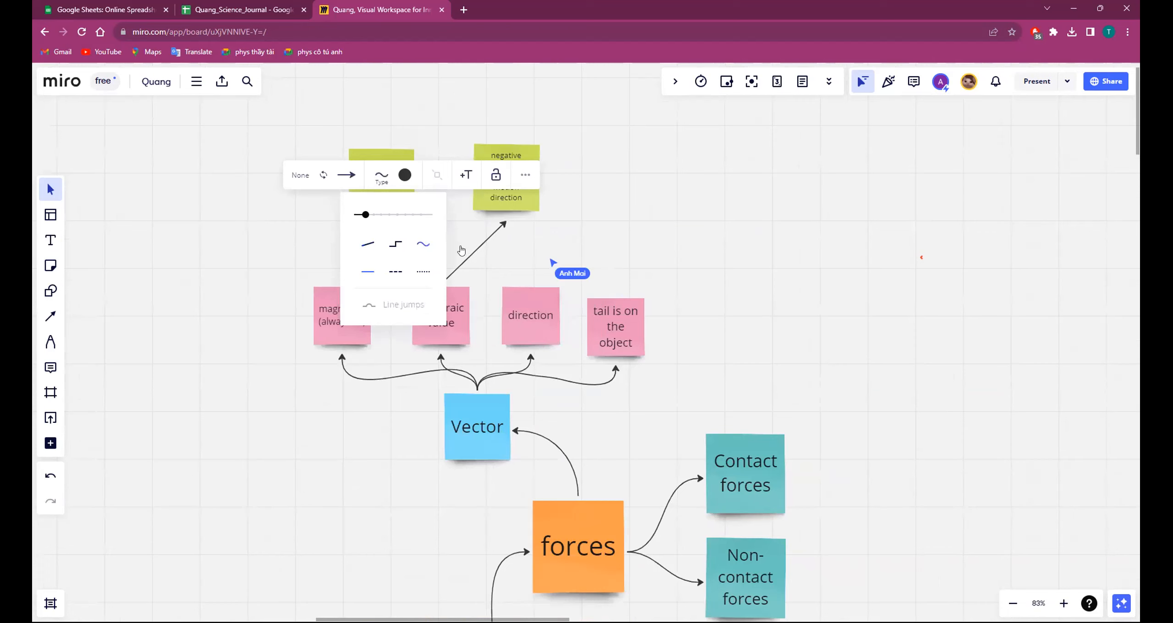
{"action": "left_click", "coordinate": [466, 252]}
{"action": "left_click", "coordinate": [471, 252]}
{"action": "left_click", "coordinate": [444, 172]}
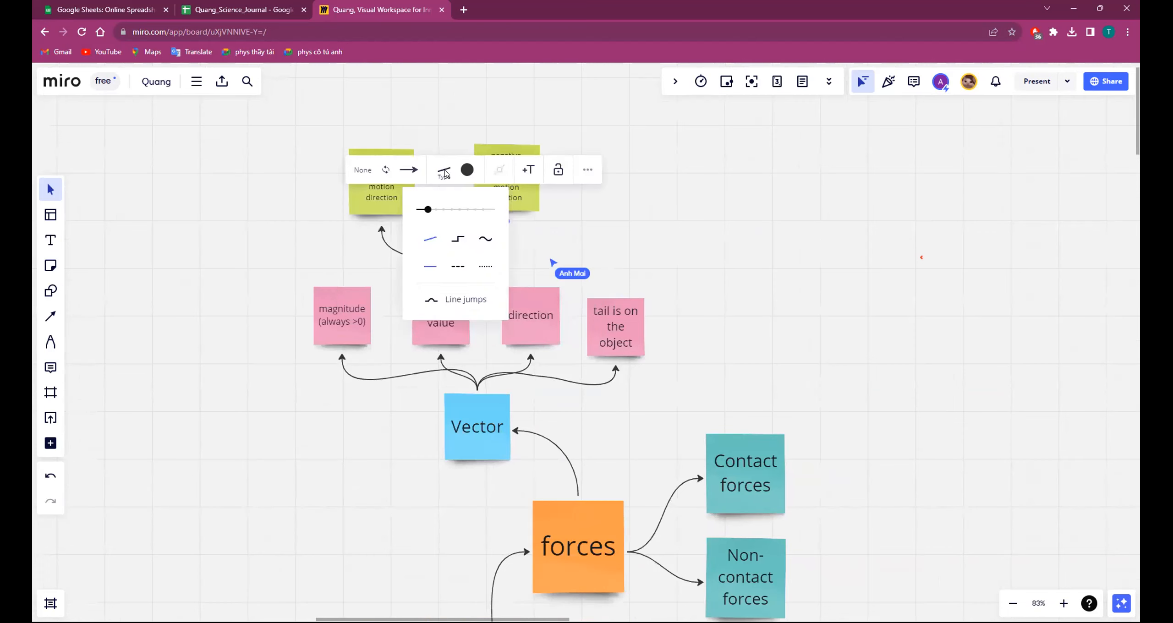
{"action": "left_click", "coordinate": [492, 242]}
{"action": "left_click", "coordinate": [650, 211]}
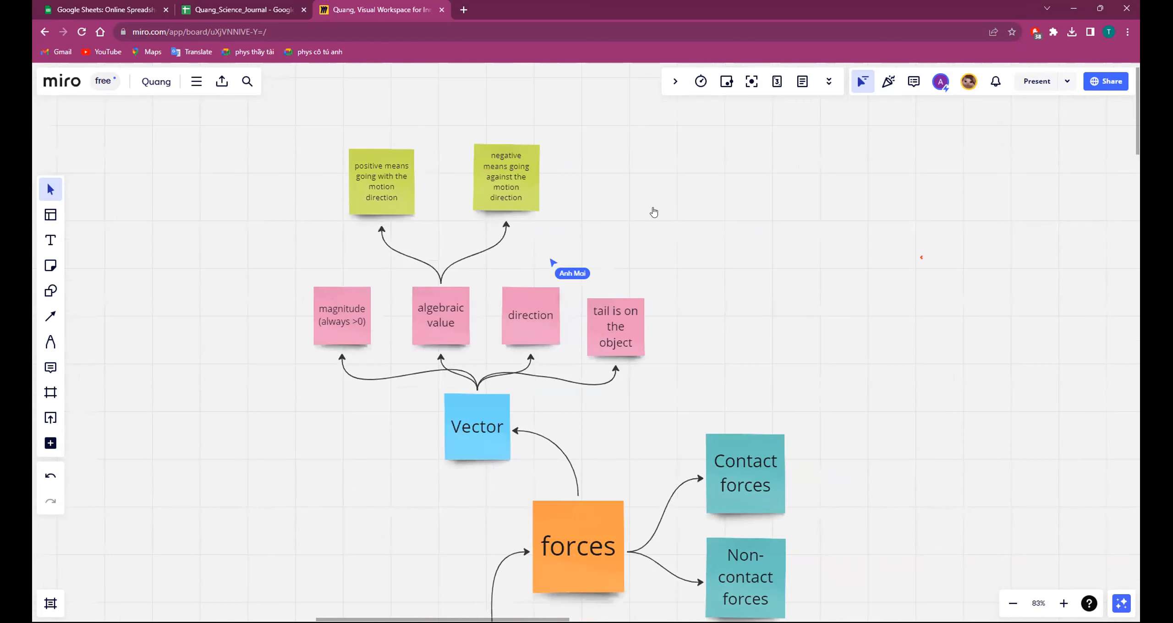
{"action": "scroll", "coordinate": [679, 222], "scroll_direction": "down", "scroll_amount": 5}
{"action": "scroll", "coordinate": [769, 259], "scroll_direction": "down", "scroll_amount": 3}
{"action": "scroll", "coordinate": [794, 235], "scroll_direction": "up", "scroll_amount": 5}
{"action": "scroll", "coordinate": [788, 325], "scroll_direction": "up", "scroll_amount": 3}
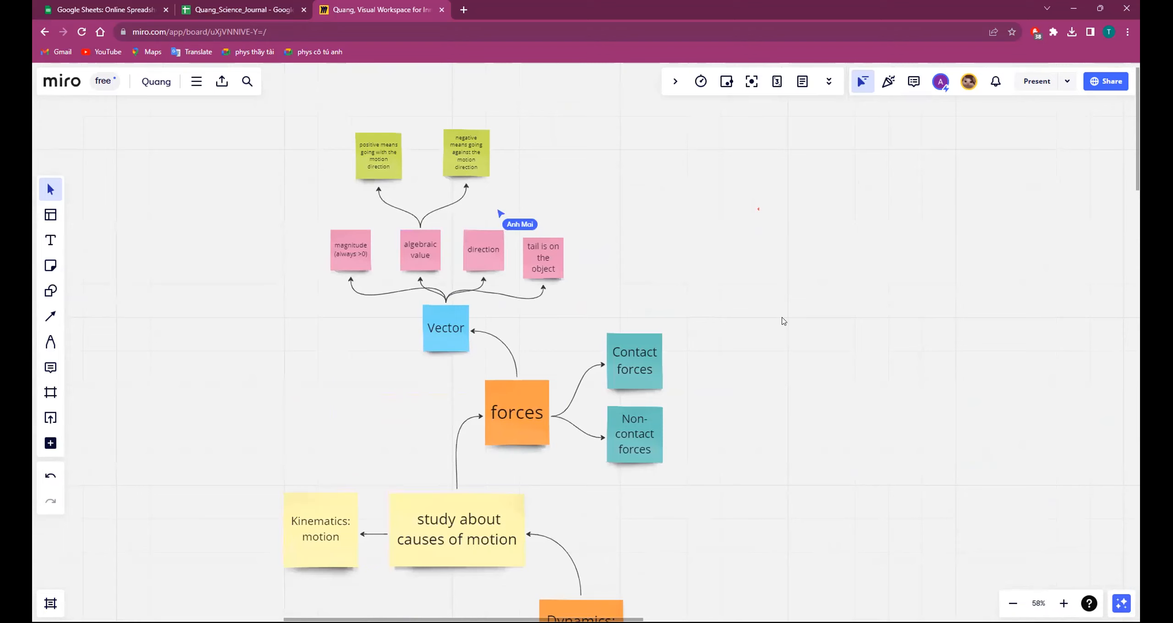